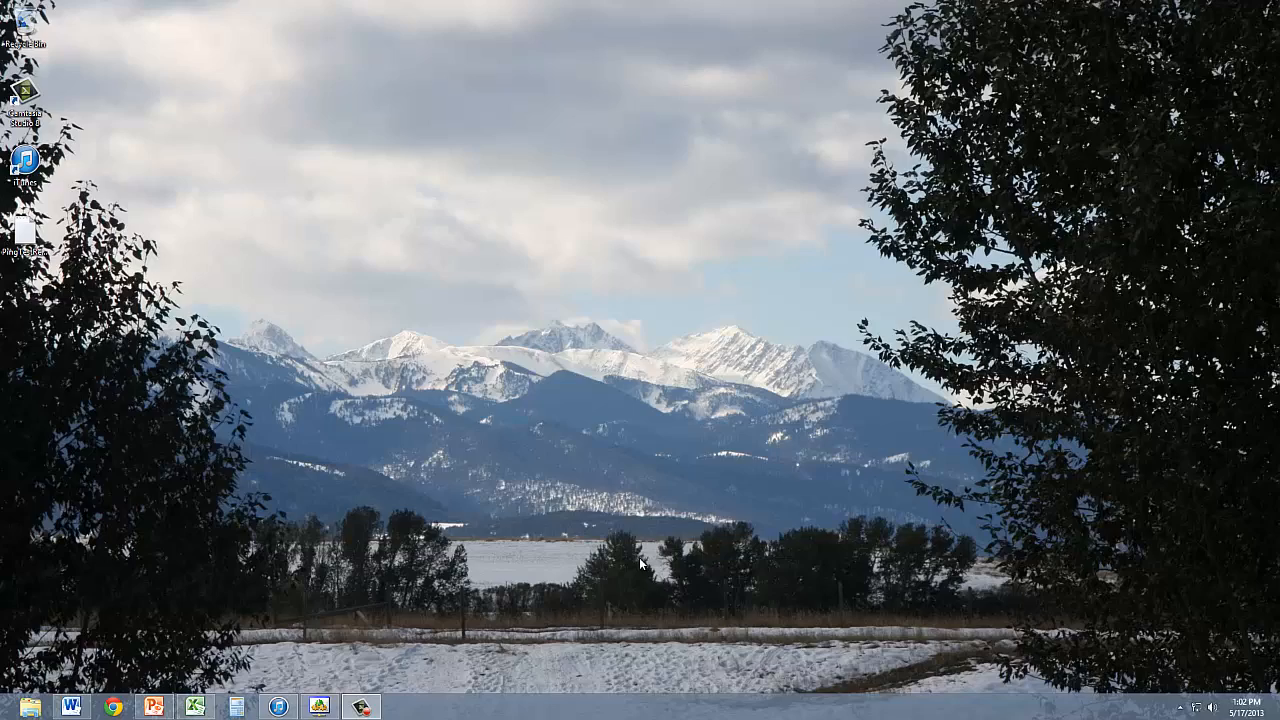
{"action": "left_click", "coordinate": [195, 708]}
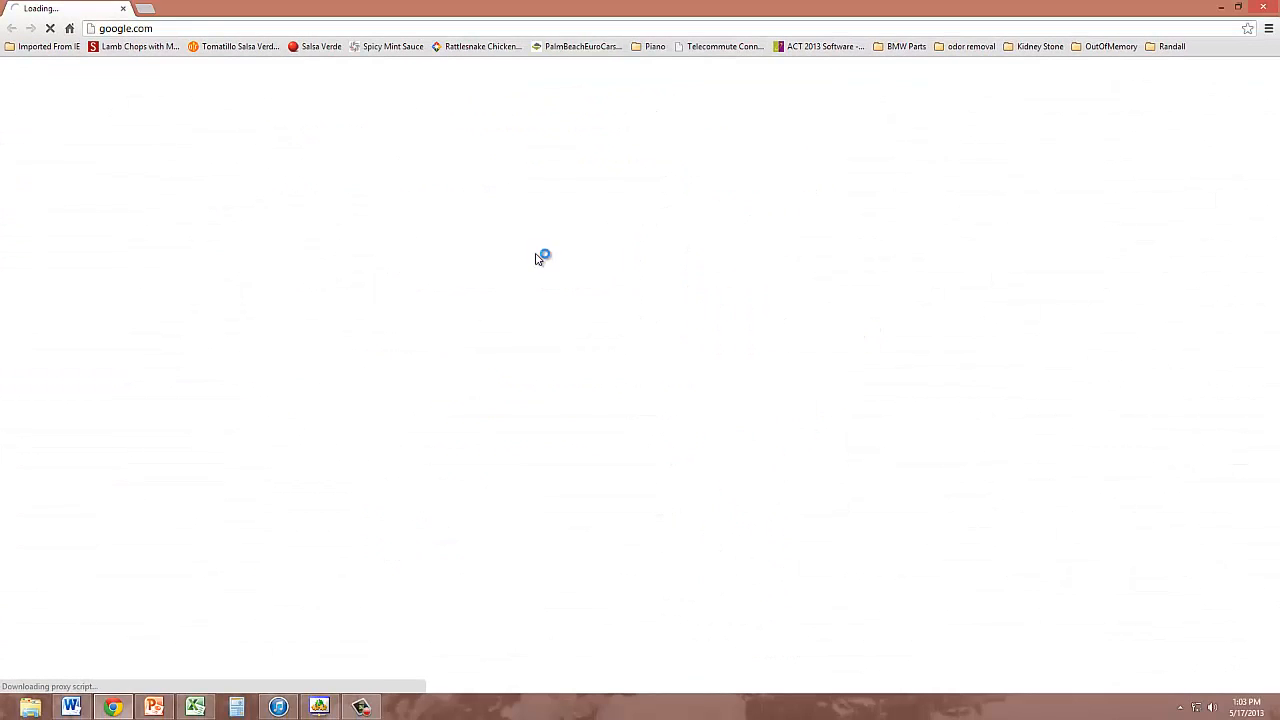
{"action": "left_click", "coordinate": [197, 28]}
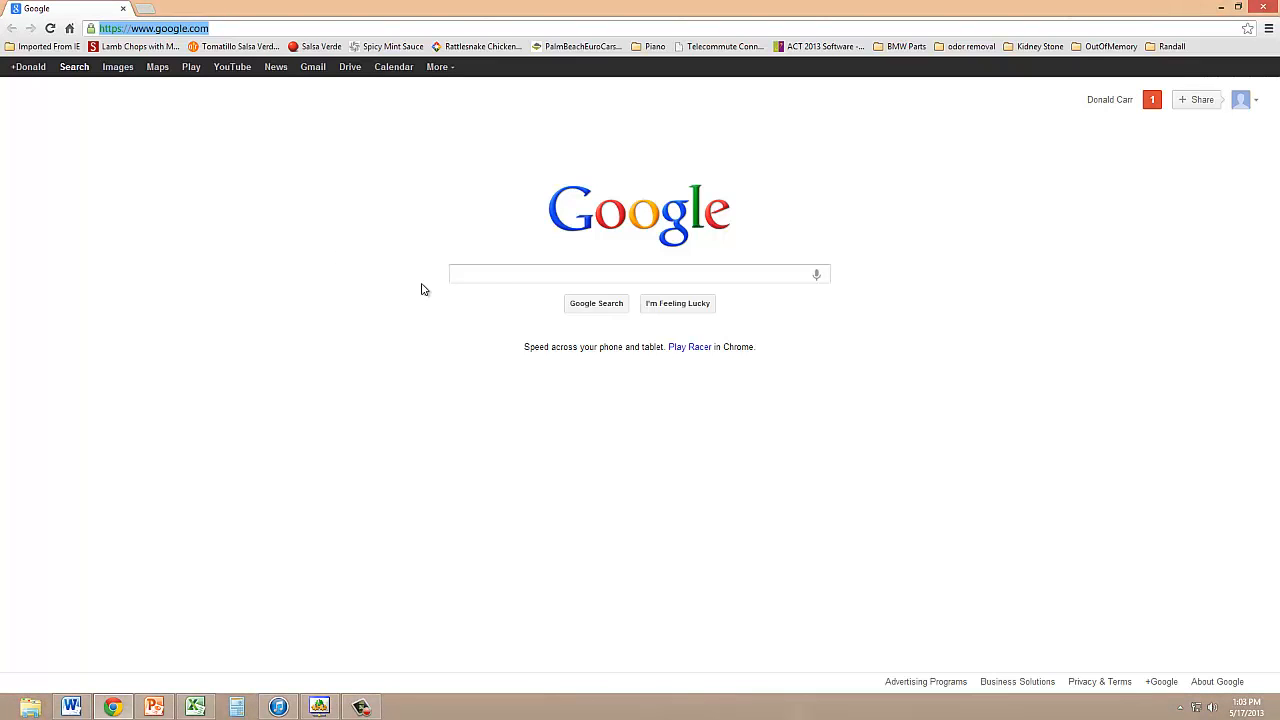
{"action": "type", "text": "www.h"}
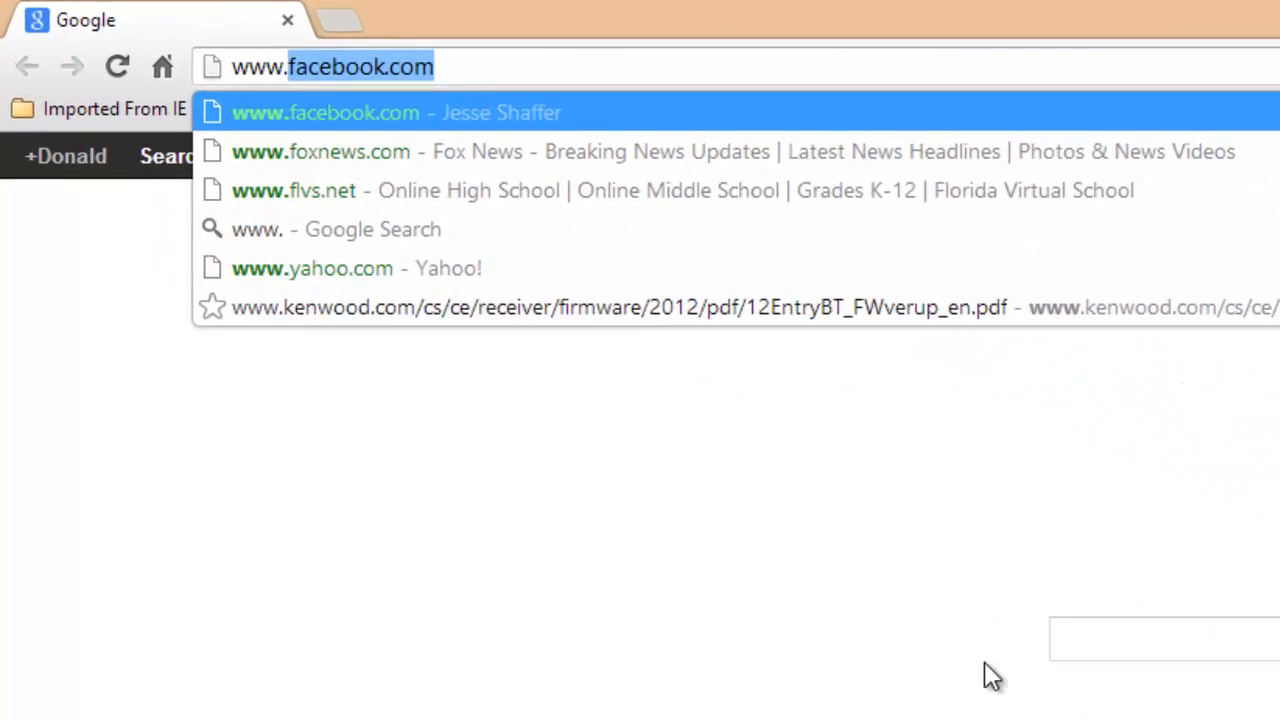
{"action": "type", "text": "ccc"}
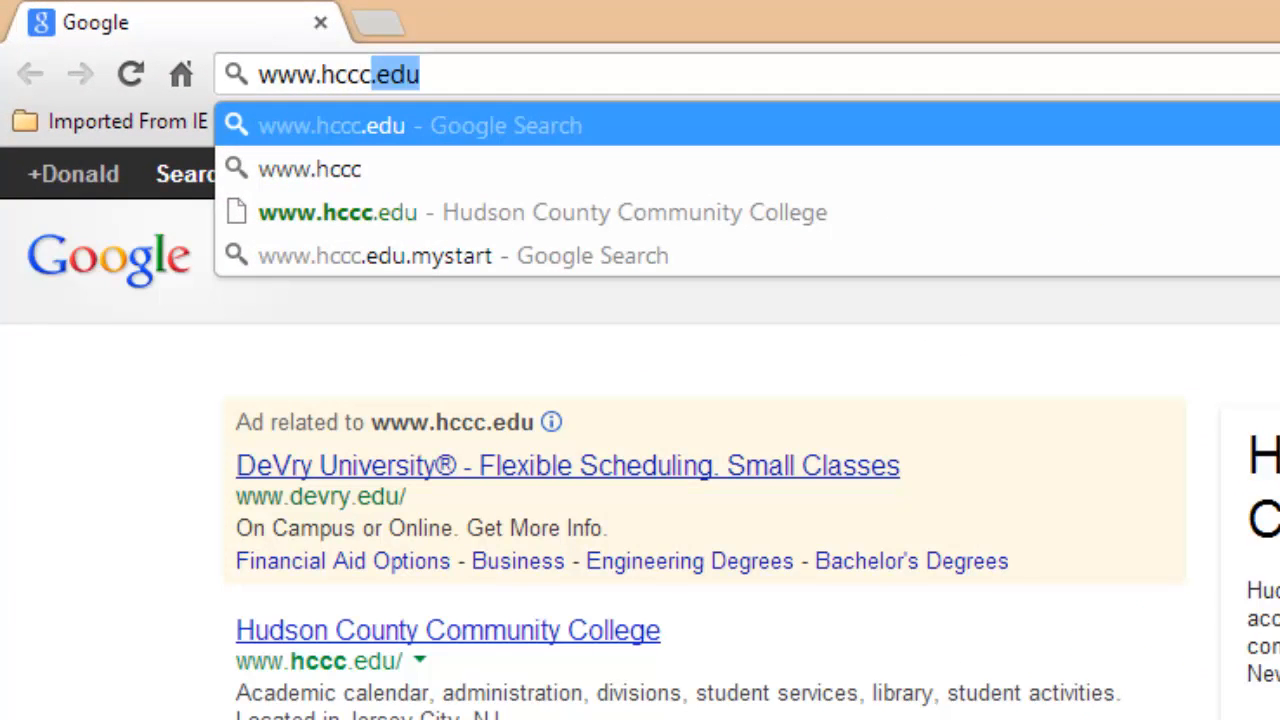
{"action": "key", "text": "BackSpace"}
{"action": "key", "text": "BackSpace"}
{"action": "type", "text": "m"}
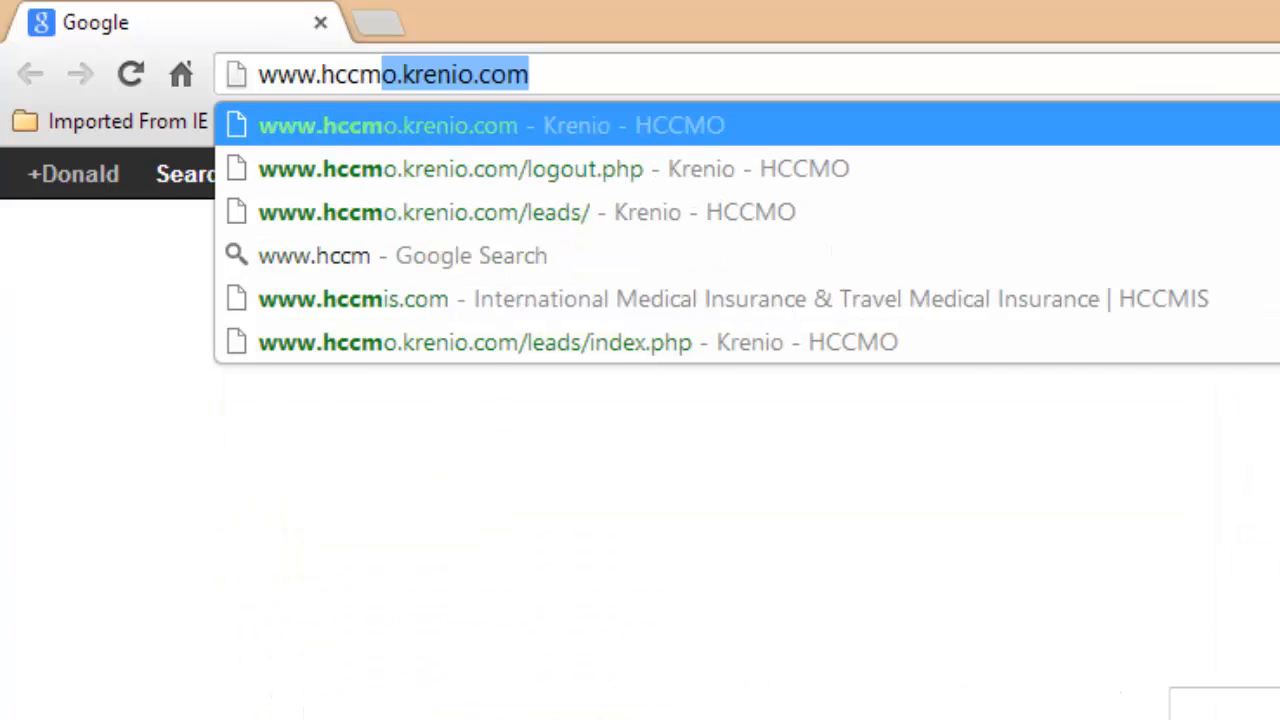
{"action": "type", "text": "o"}
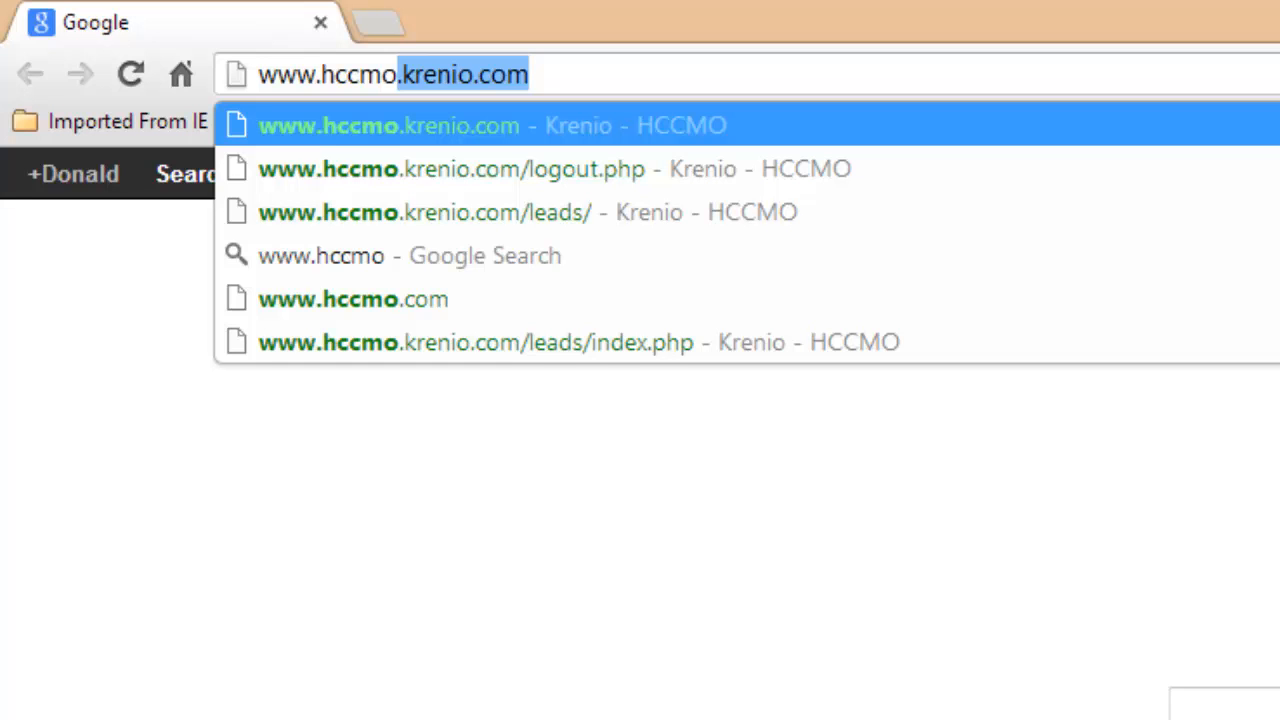
{"action": "key", "text": "Return"}
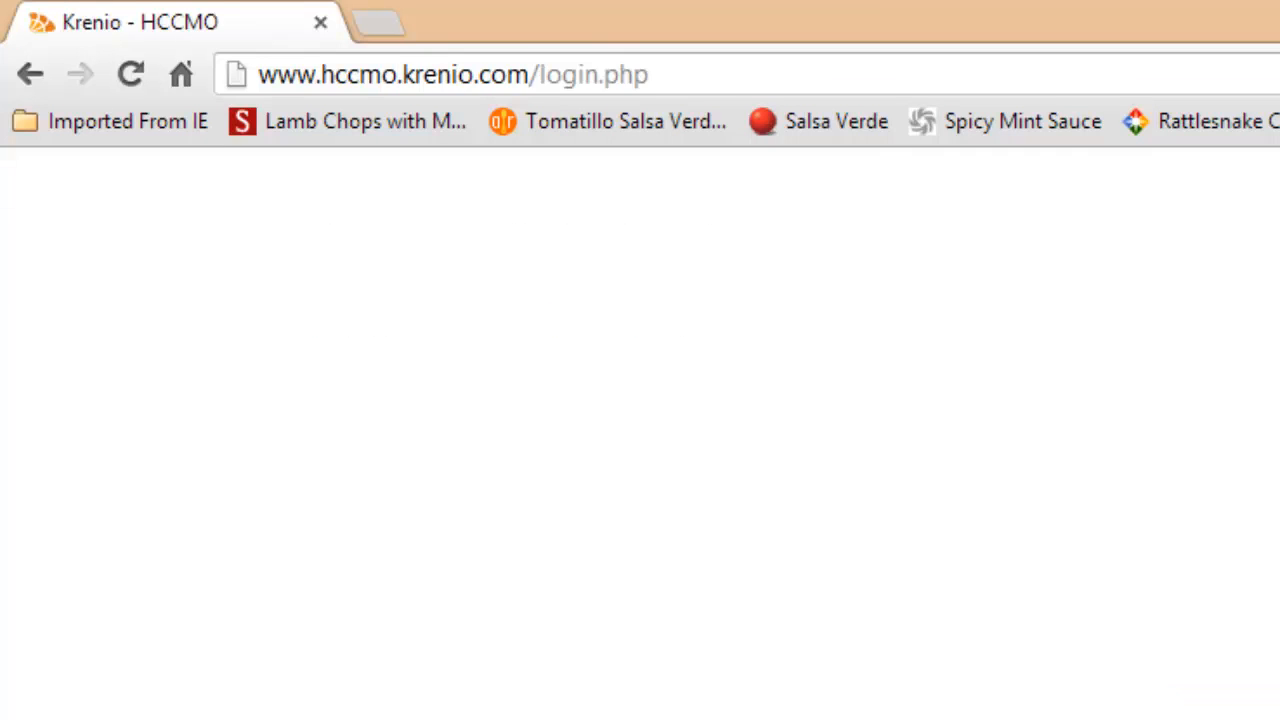
- Sign in to Krenio with the account's username and password to reach the Leads list
{"action": "left_click", "coordinate": [650, 140]}
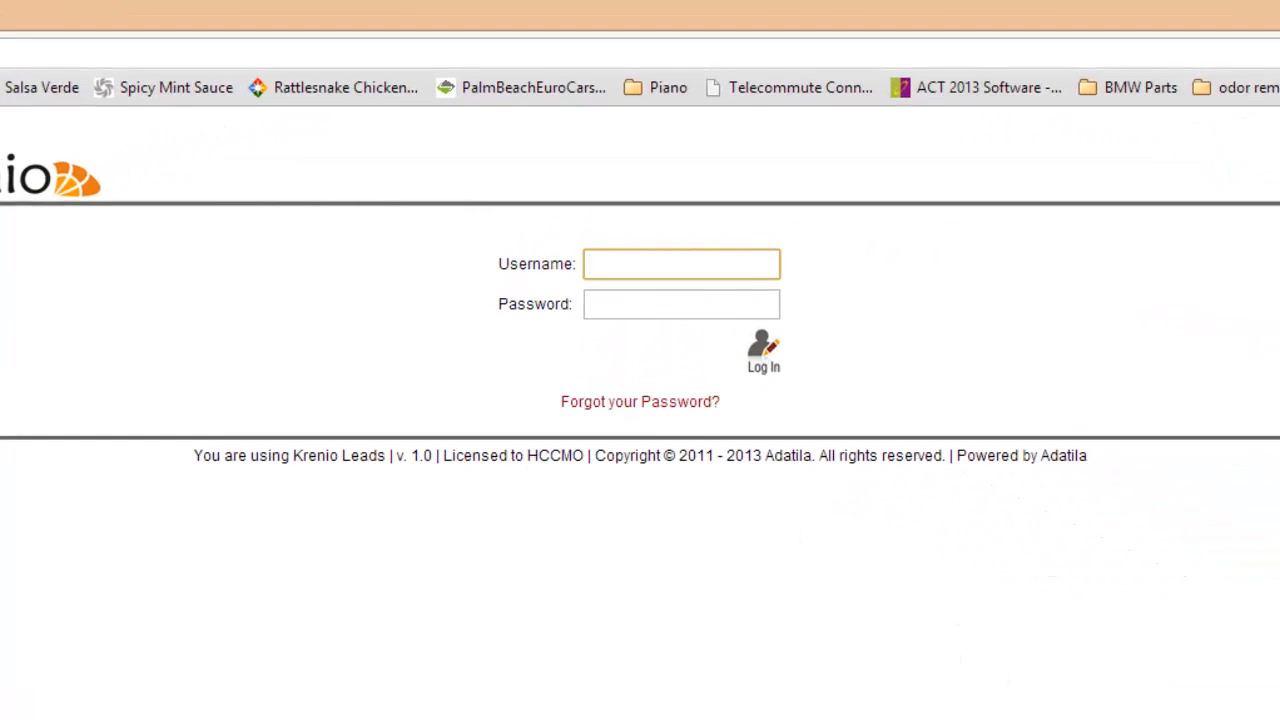
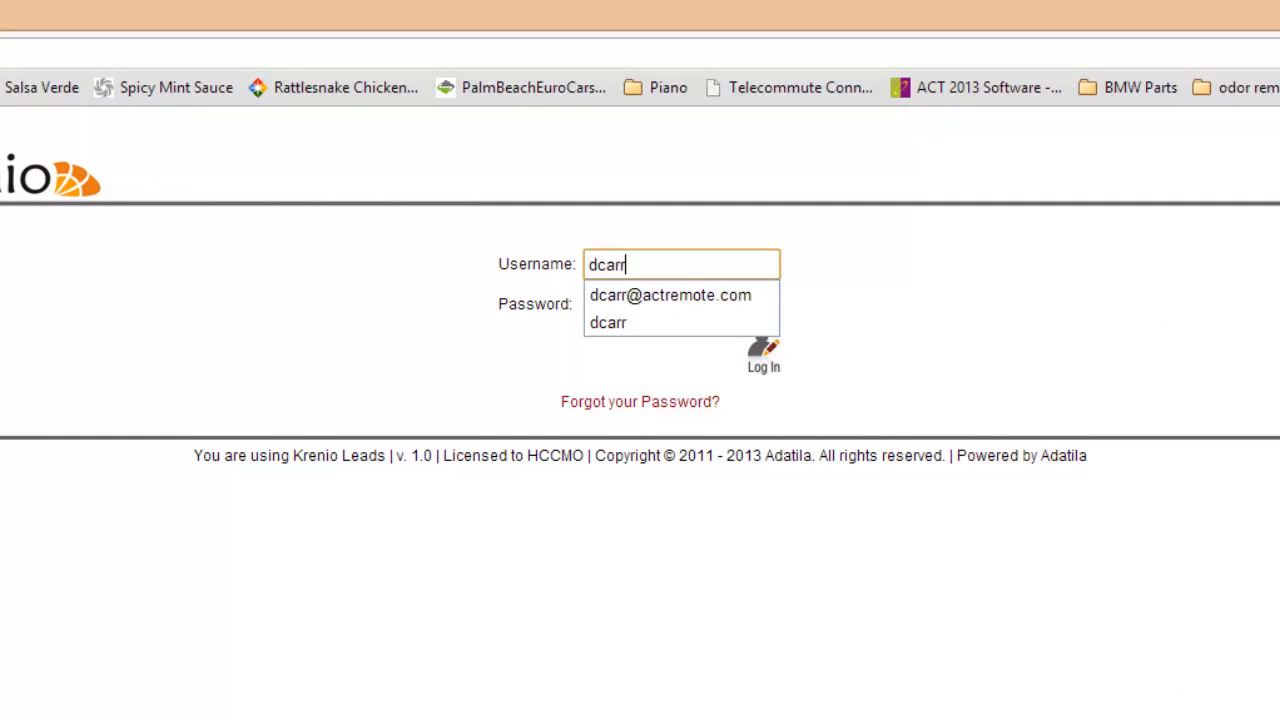
{"action": "key", "text": "Tab"}
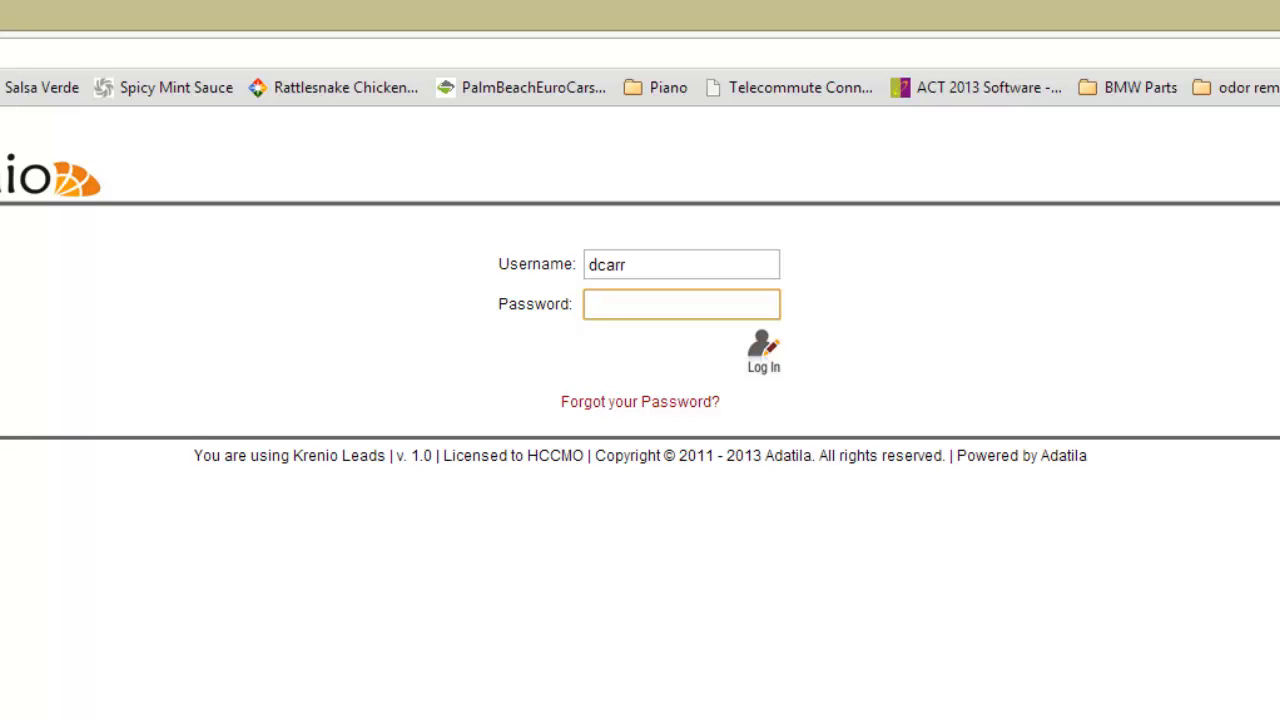
{"action": "type", "text": "••••••••"}
{"action": "key", "text": "Return"}
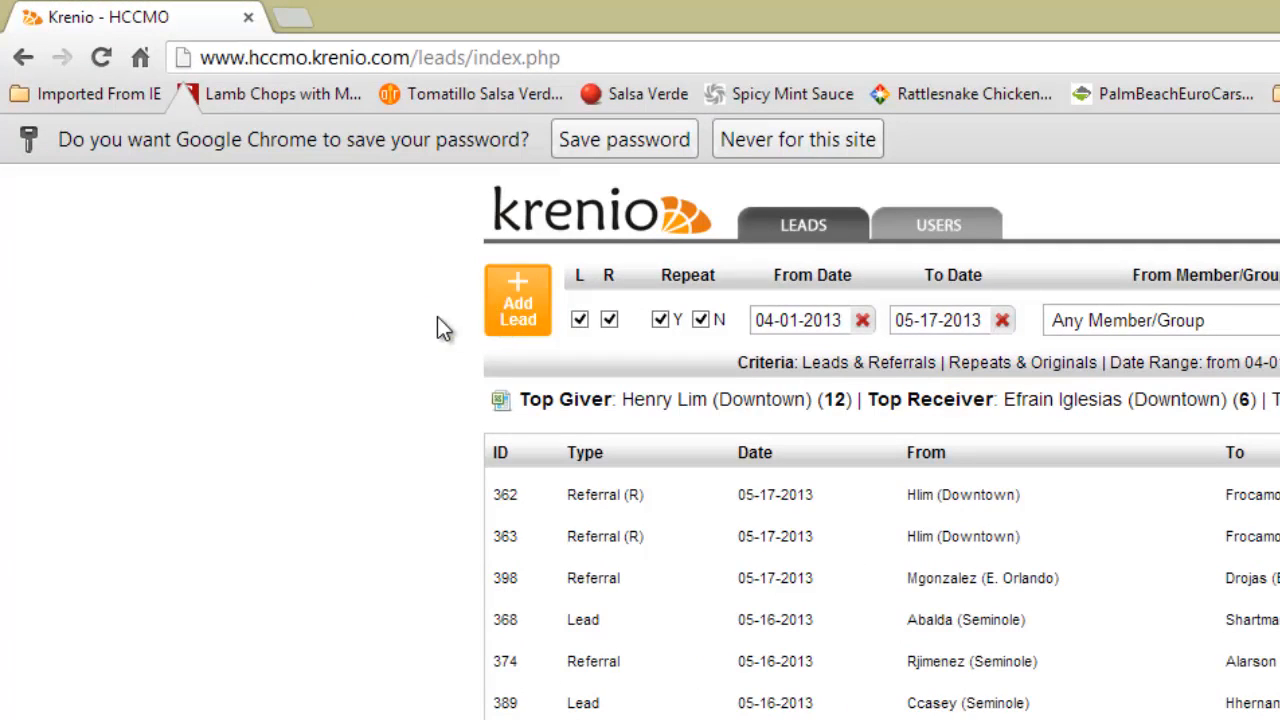
- Start a new lead or referral and pick May 1, 2013 as its date
{"action": "left_click", "coordinate": [520, 300]}
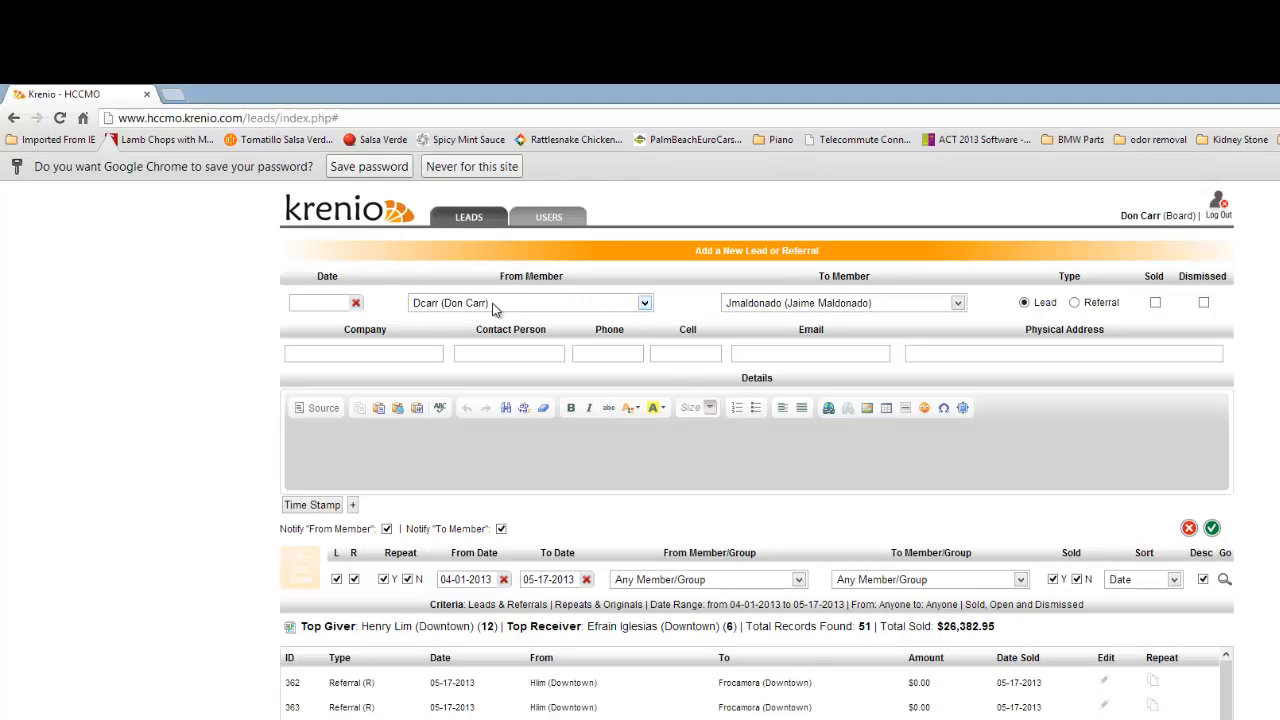
{"action": "left_click", "coordinate": [334, 304]}
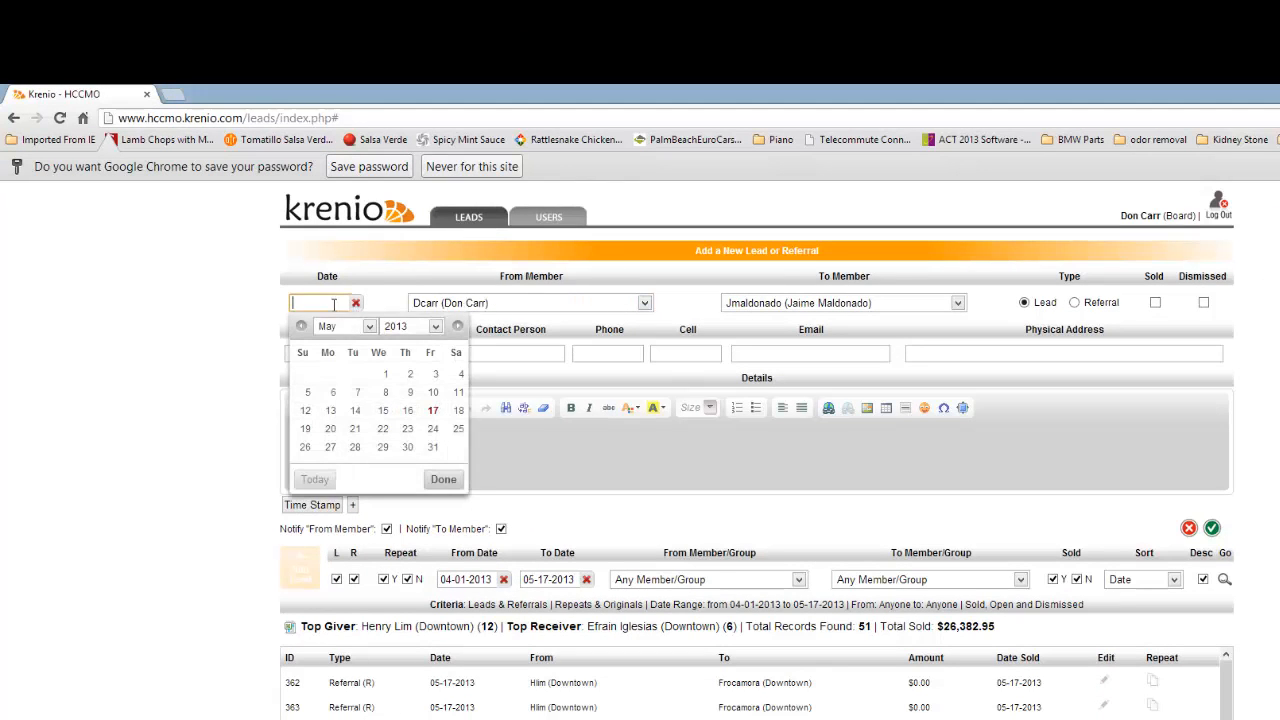
{"action": "left_click", "coordinate": [385, 376]}
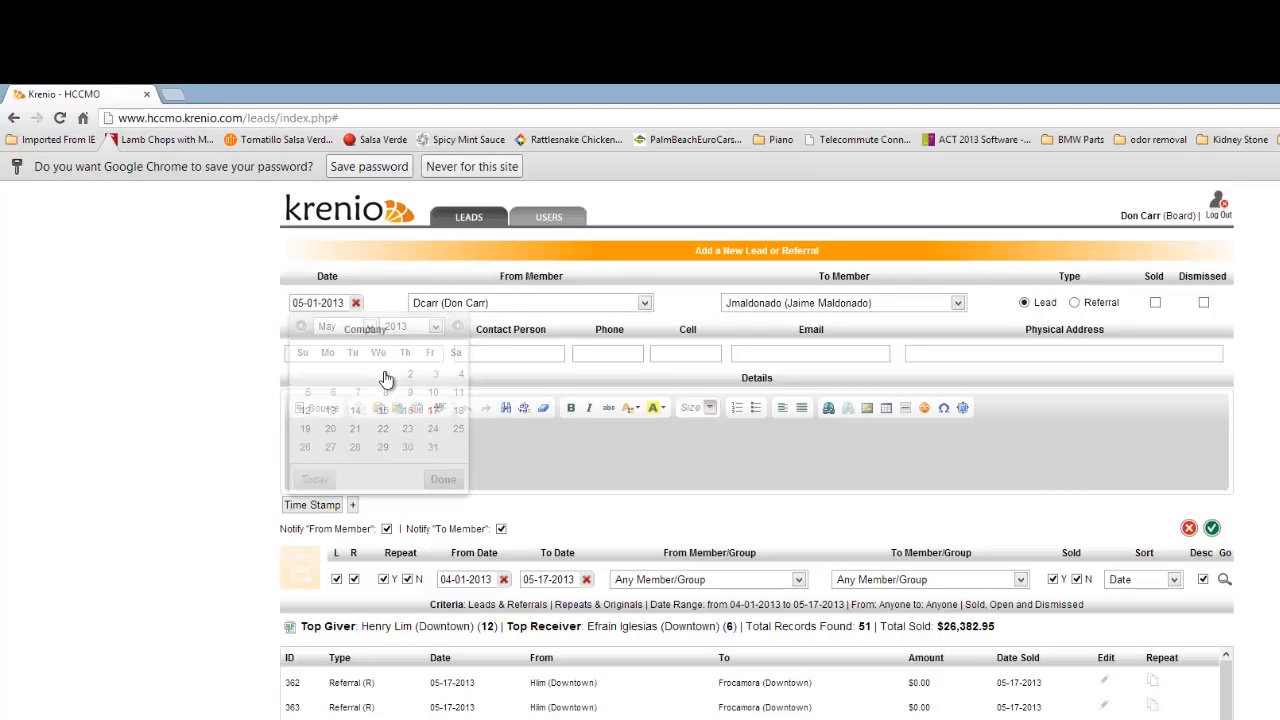
- Choose a different member in To Member and switch the entry type to Referral
{"action": "left_click", "coordinate": [959, 303]}
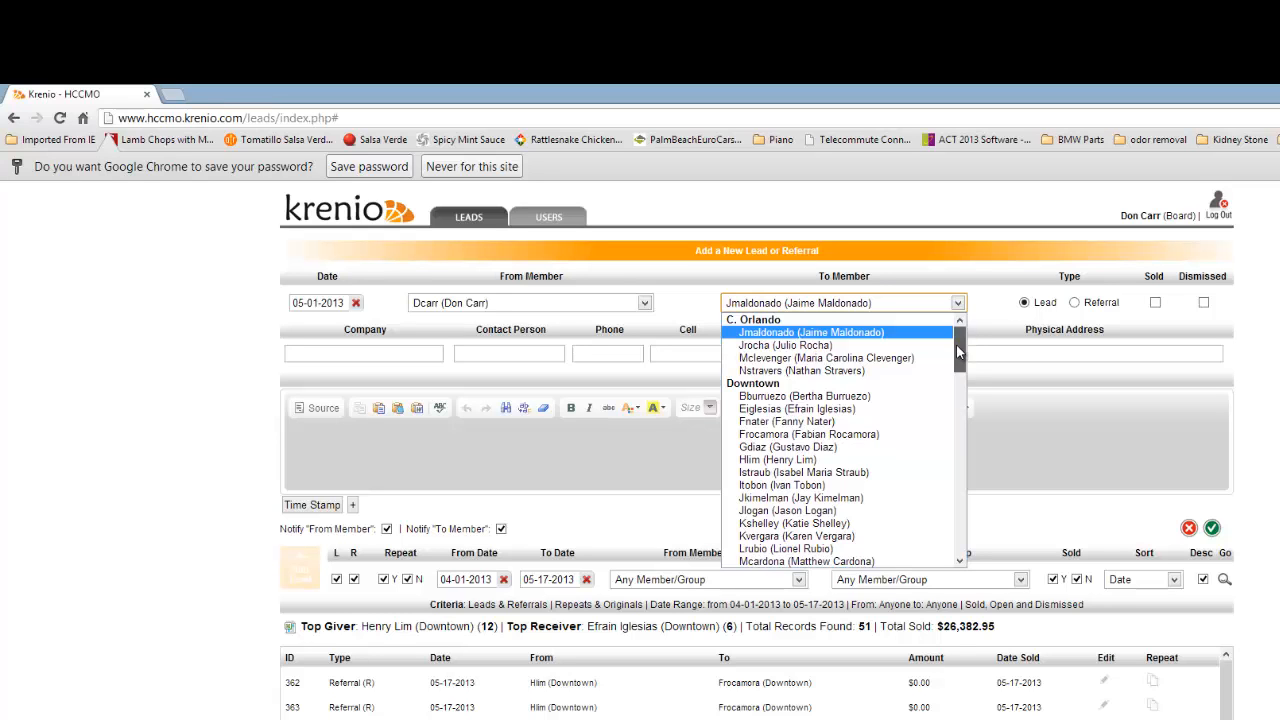
{"action": "left_click_drag", "start_coordinate": [962, 352], "coordinate": [959, 527]}
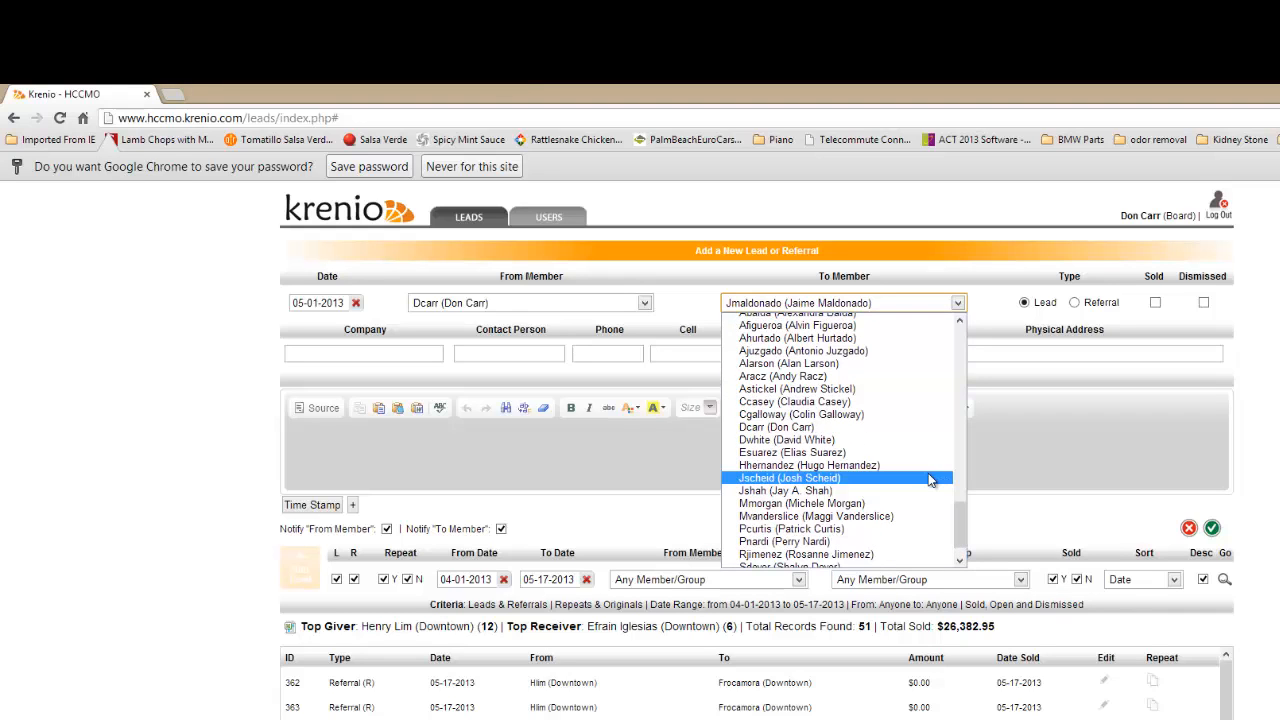
{"action": "left_click", "coordinate": [772, 414]}
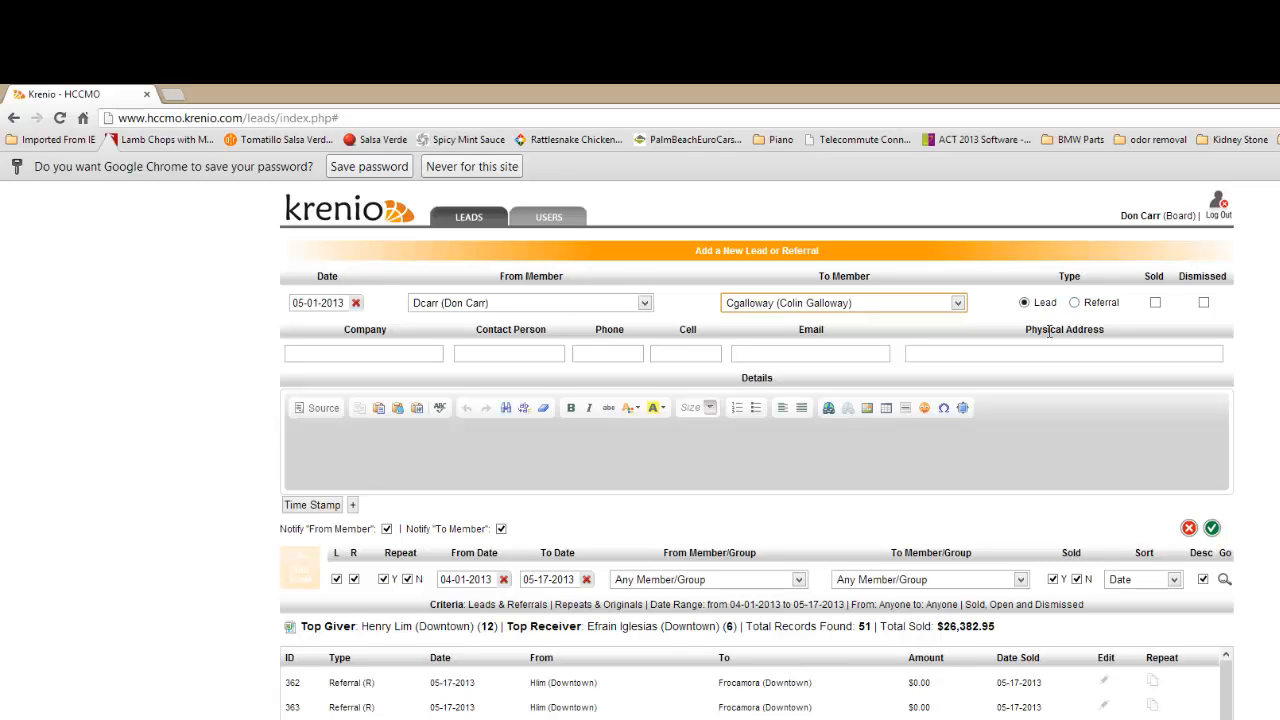
{"action": "left_click", "coordinate": [1075, 302]}
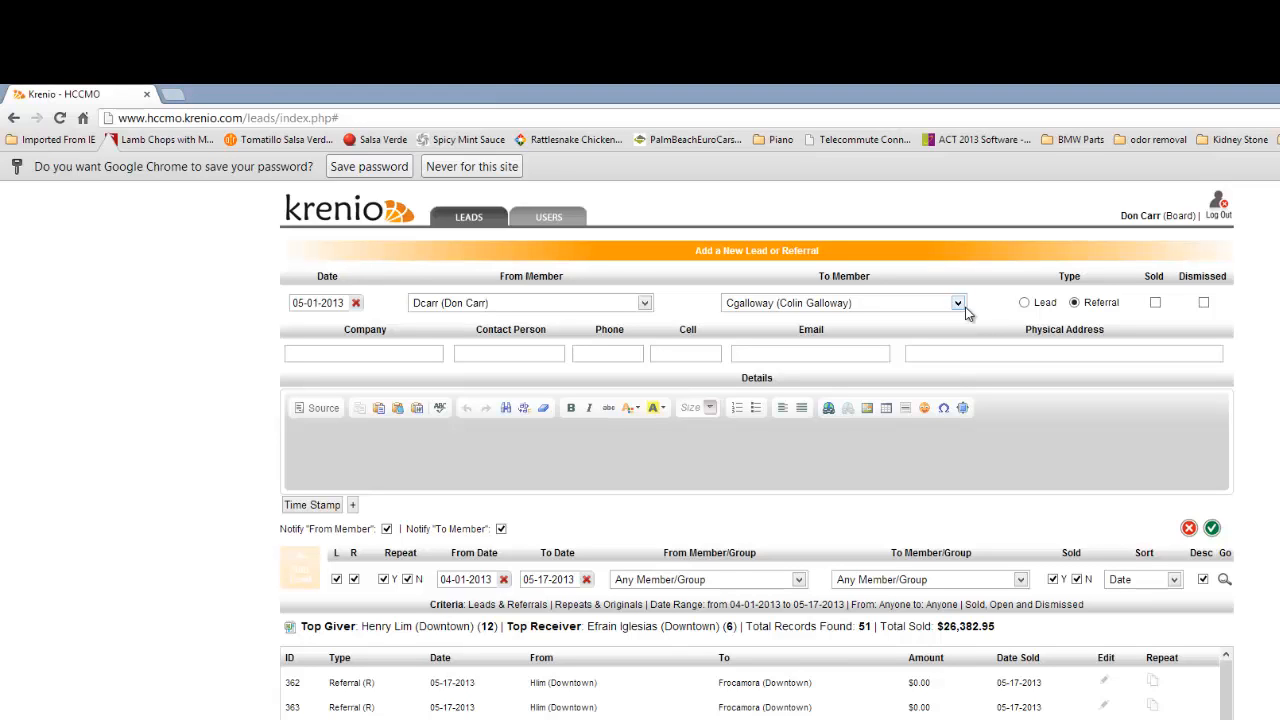
- Try the Sold option and details box with test text, then cancel the referral unsaved
{"action": "left_click", "coordinate": [1155, 302]}
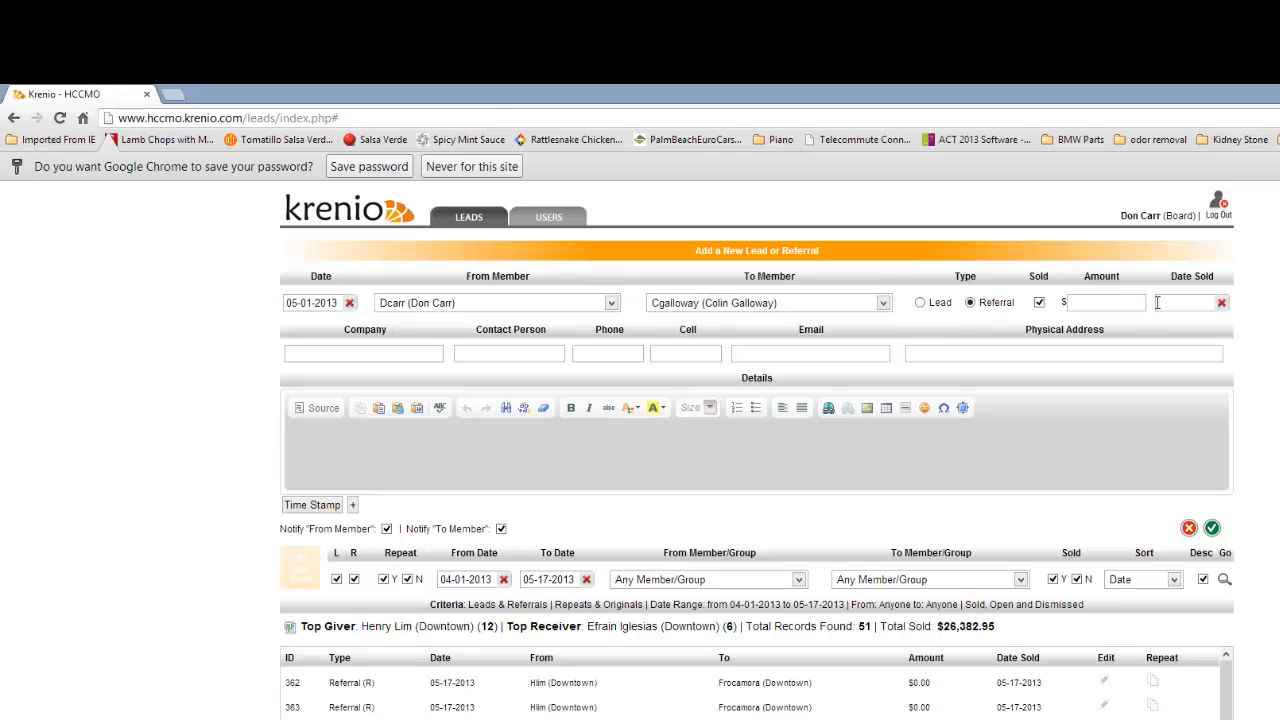
{"action": "left_click", "coordinate": [1095, 301]}
{"action": "left_click", "coordinate": [312, 443]}
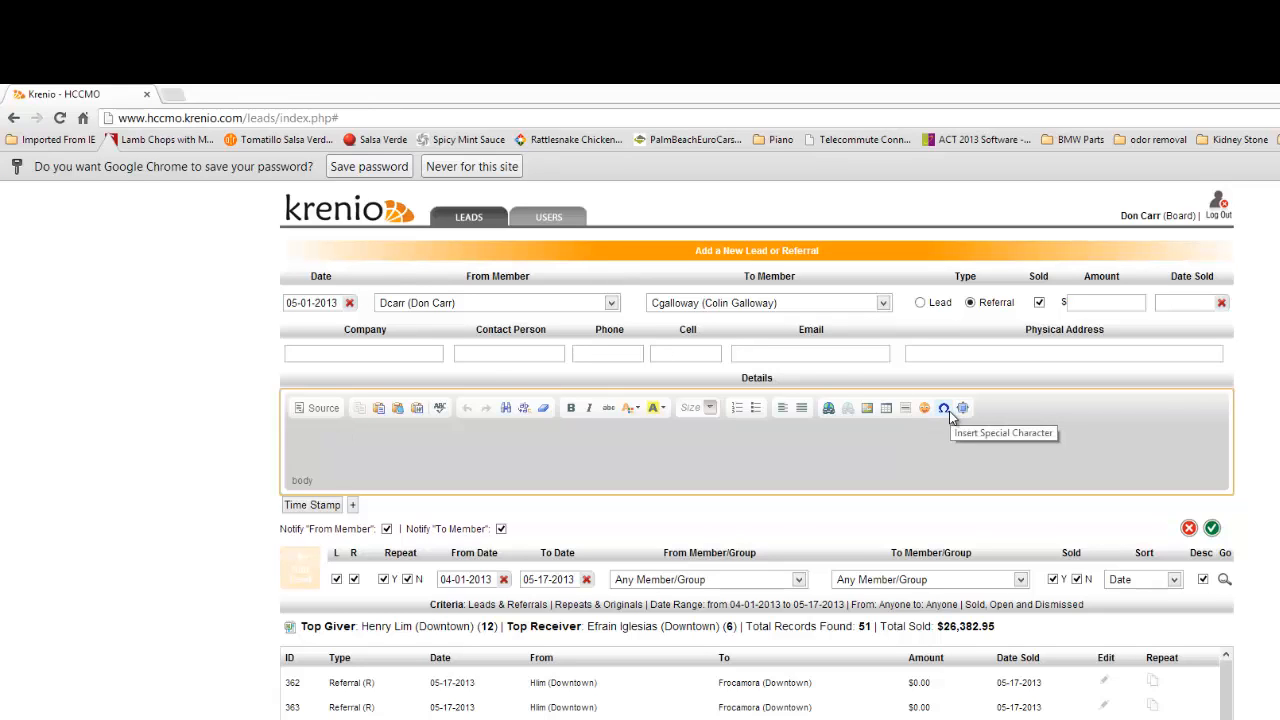
{"action": "left_click", "coordinate": [320, 410]}
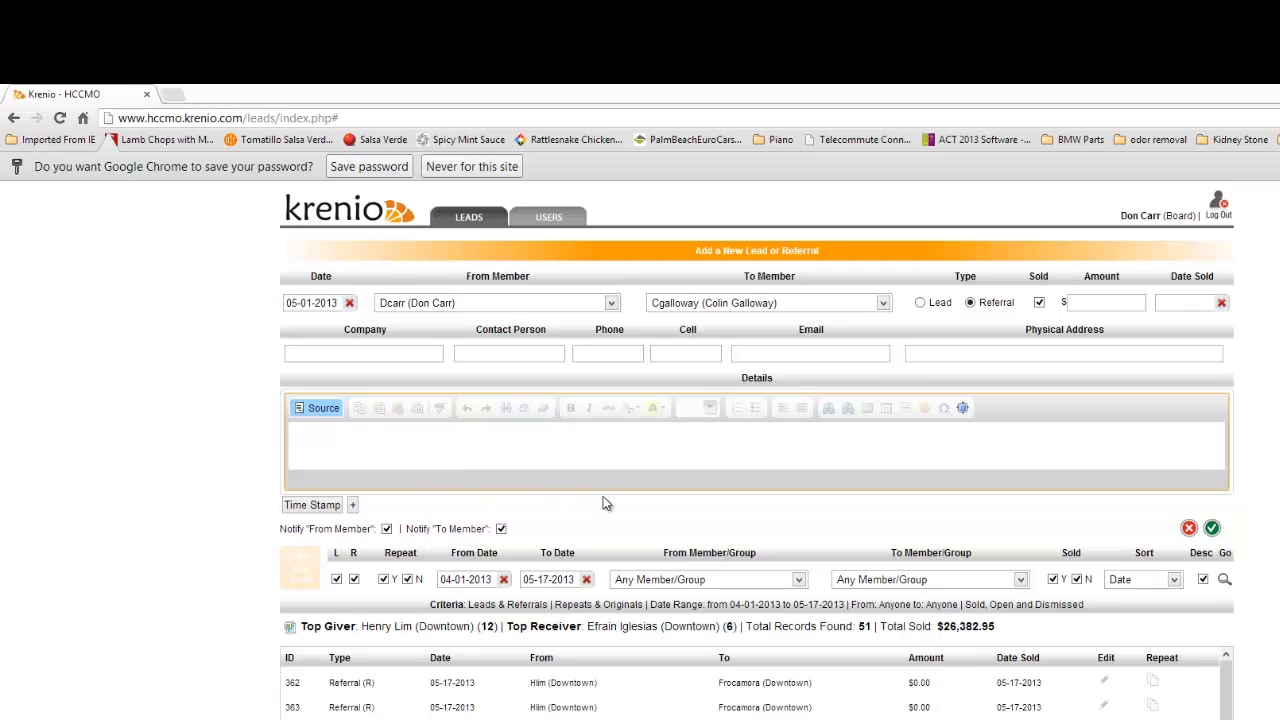
{"action": "type", "text": "ajkakljkjahkjhfkuj;ahkjs"}
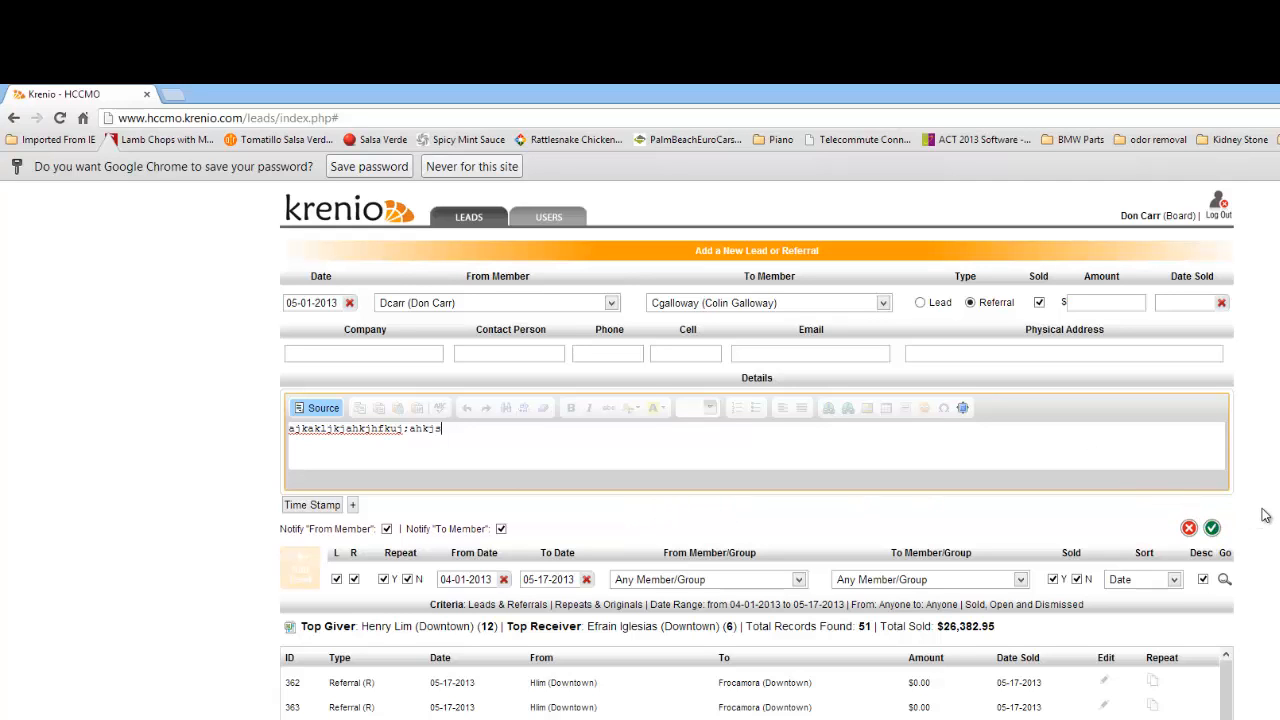
{"action": "left_click", "coordinate": [1189, 529]}
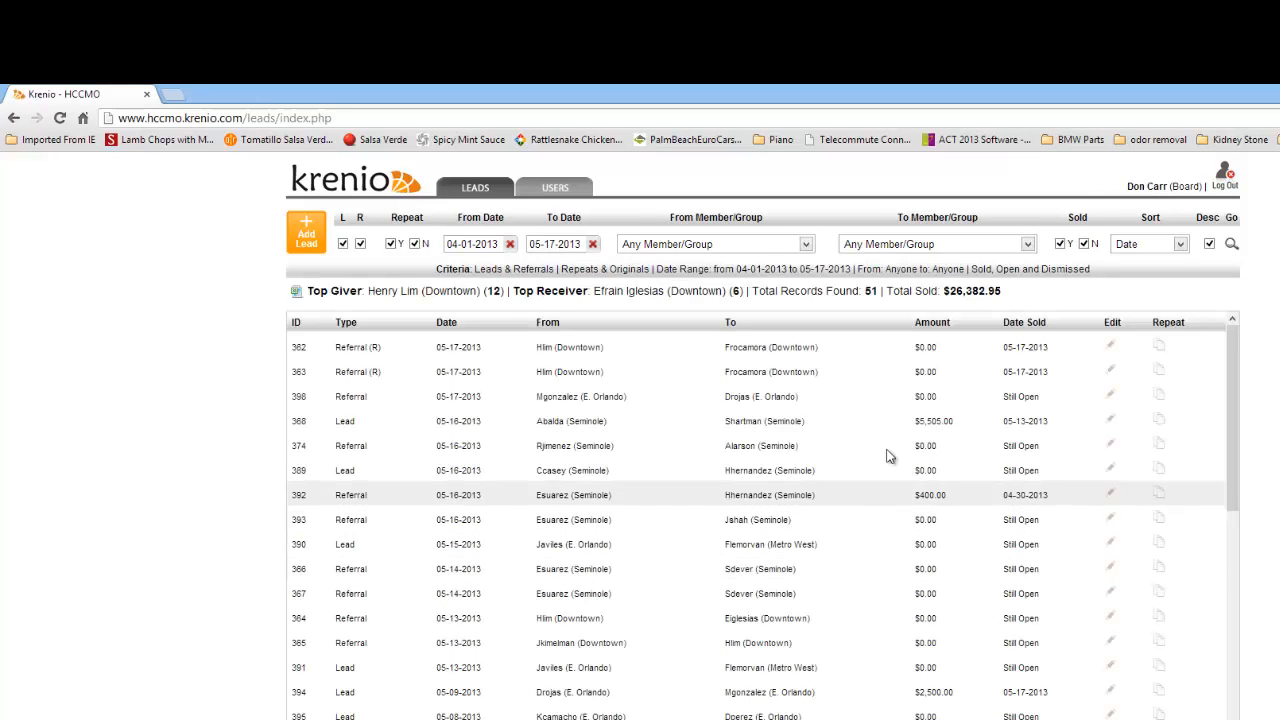
{"action": "left_click", "coordinate": [312, 236]}
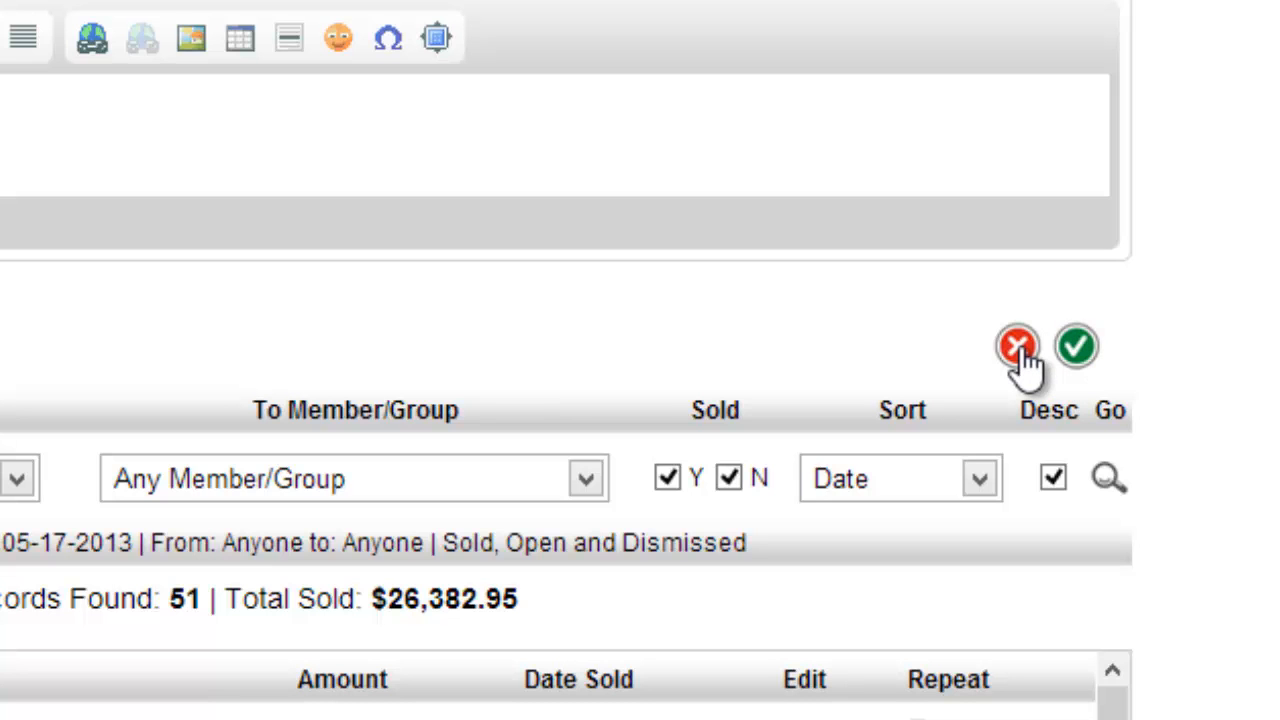
{"action": "left_click", "coordinate": [1076, 346]}
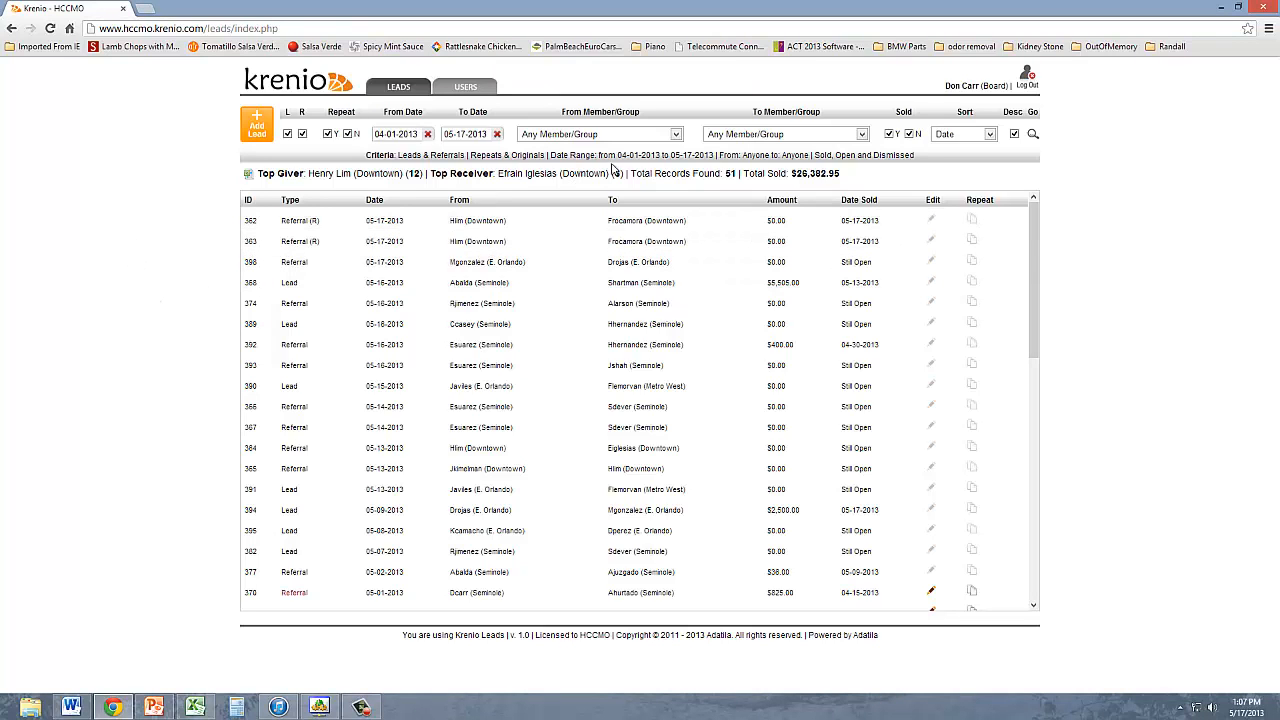
- Pick Seminole as From Member/Group and choose January 1, 2013 as the From Date
{"action": "left_click", "coordinate": [677, 136]}
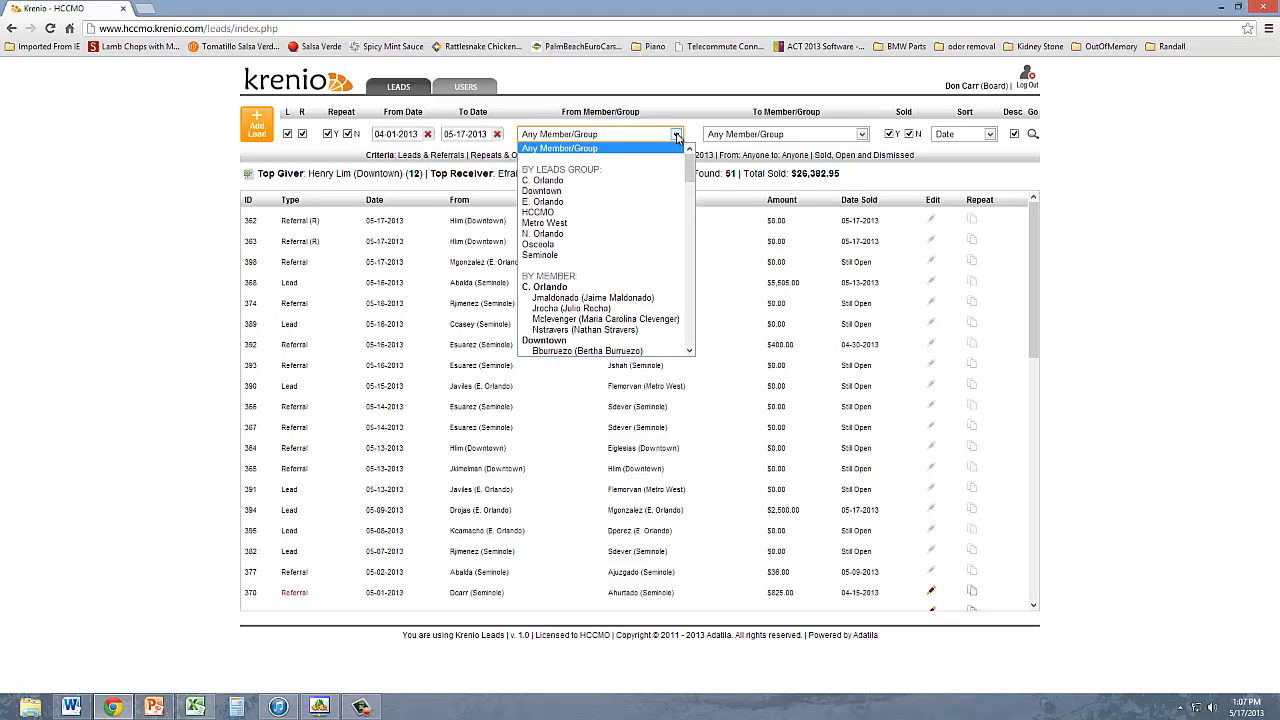
{"action": "left_click", "coordinate": [548, 255]}
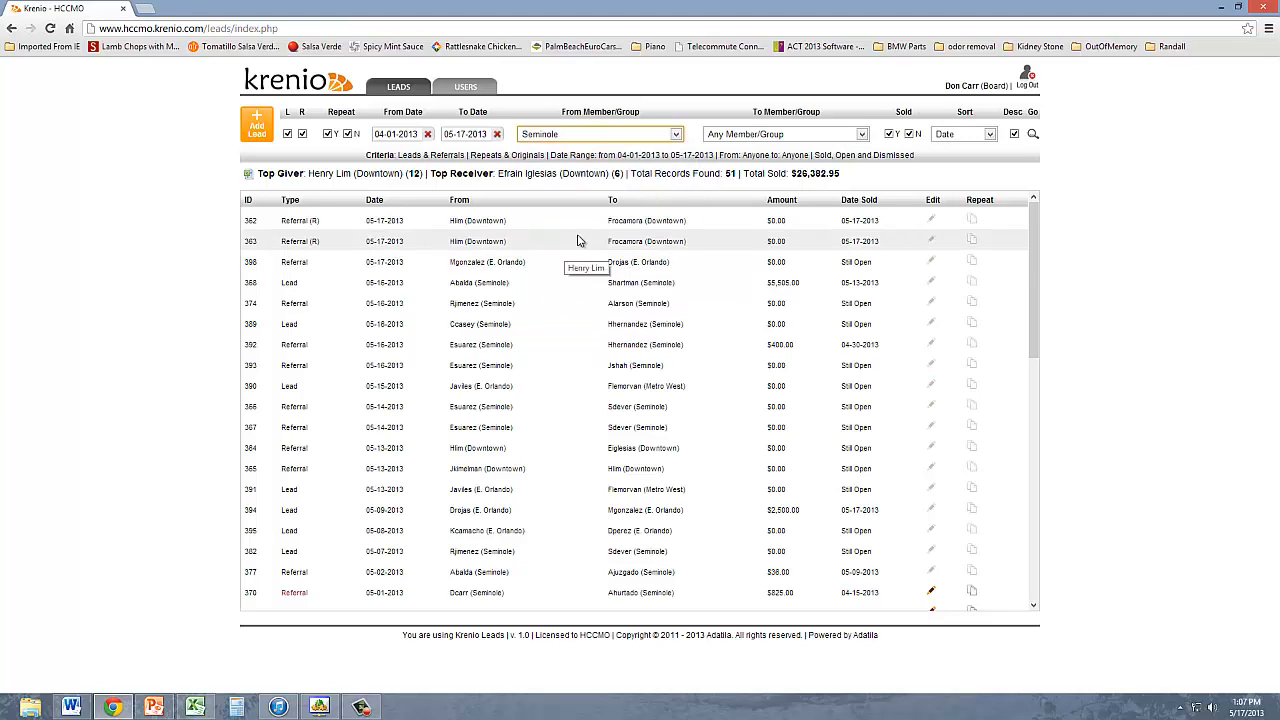
{"action": "left_click", "coordinate": [417, 133]}
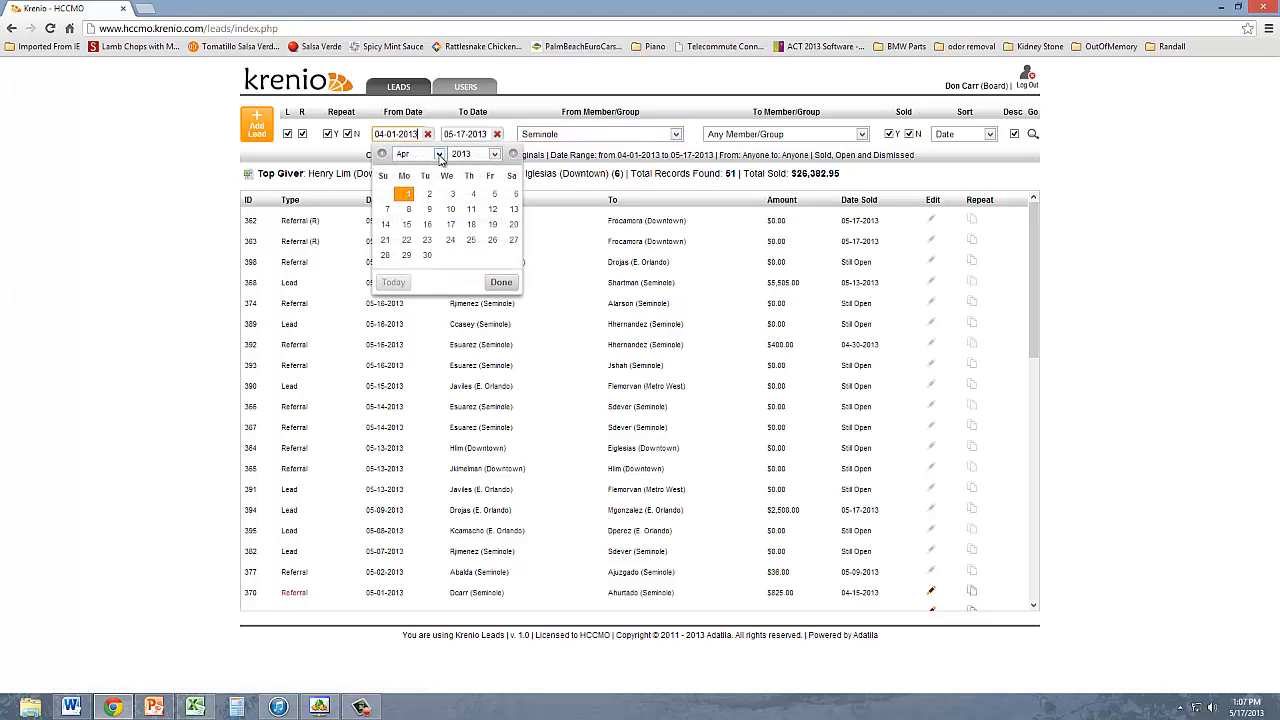
{"action": "left_click", "coordinate": [408, 157]}
{"action": "left_click", "coordinate": [405, 170]}
{"action": "left_click", "coordinate": [428, 196]}
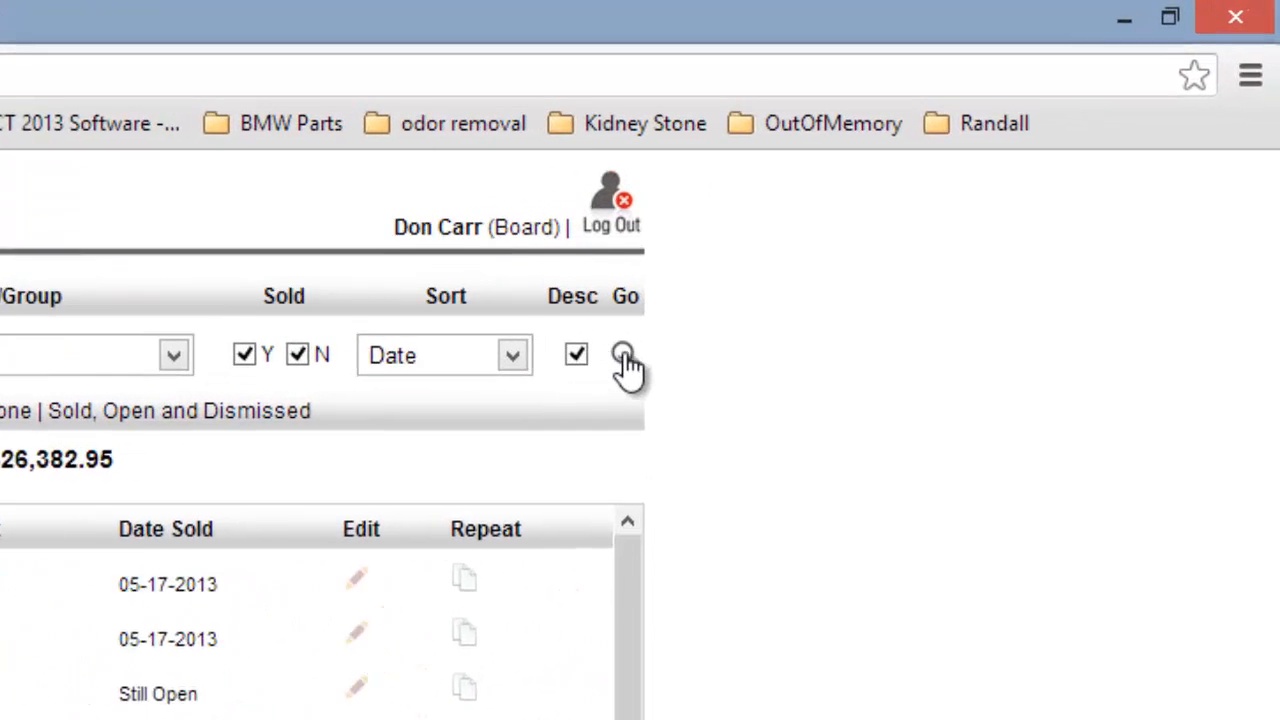
- Apply the filters, listing 46 Seminole records totalling $38,451.23 sold
{"action": "left_click", "coordinate": [560, 390]}
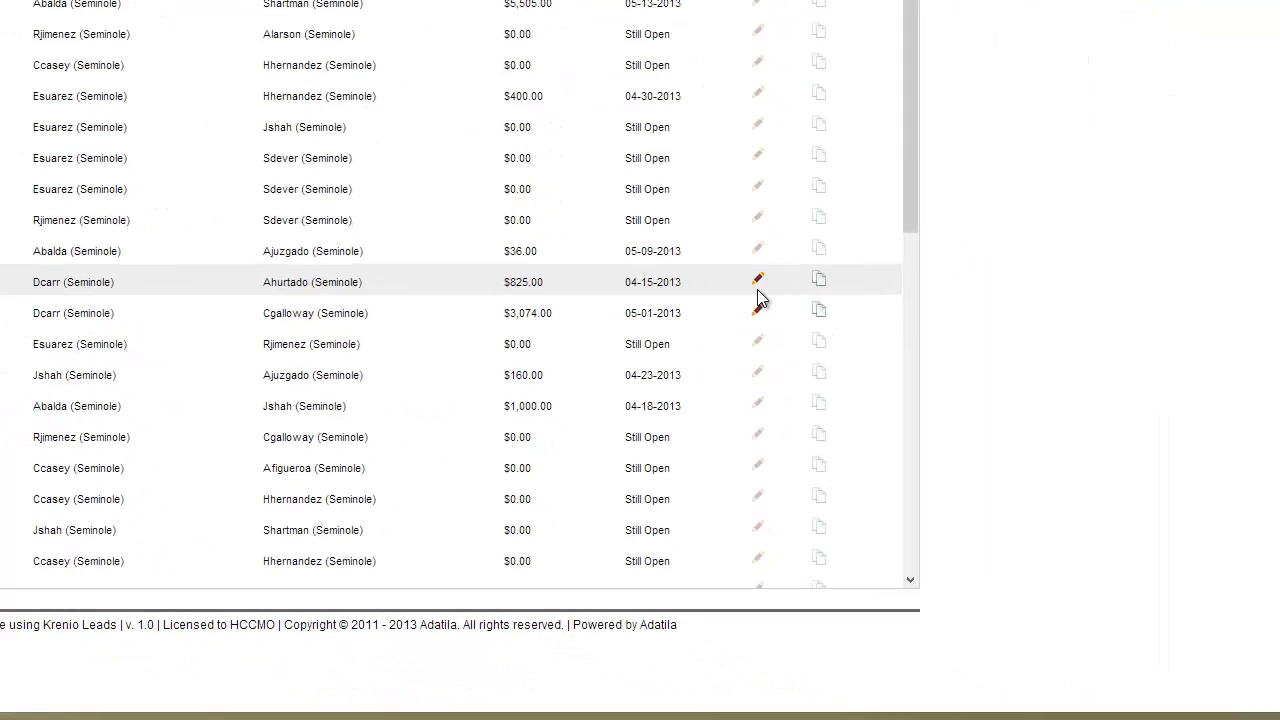
- Open referral 370 for editing, then return to the filtered leads list
{"action": "left_click", "coordinate": [758, 283]}
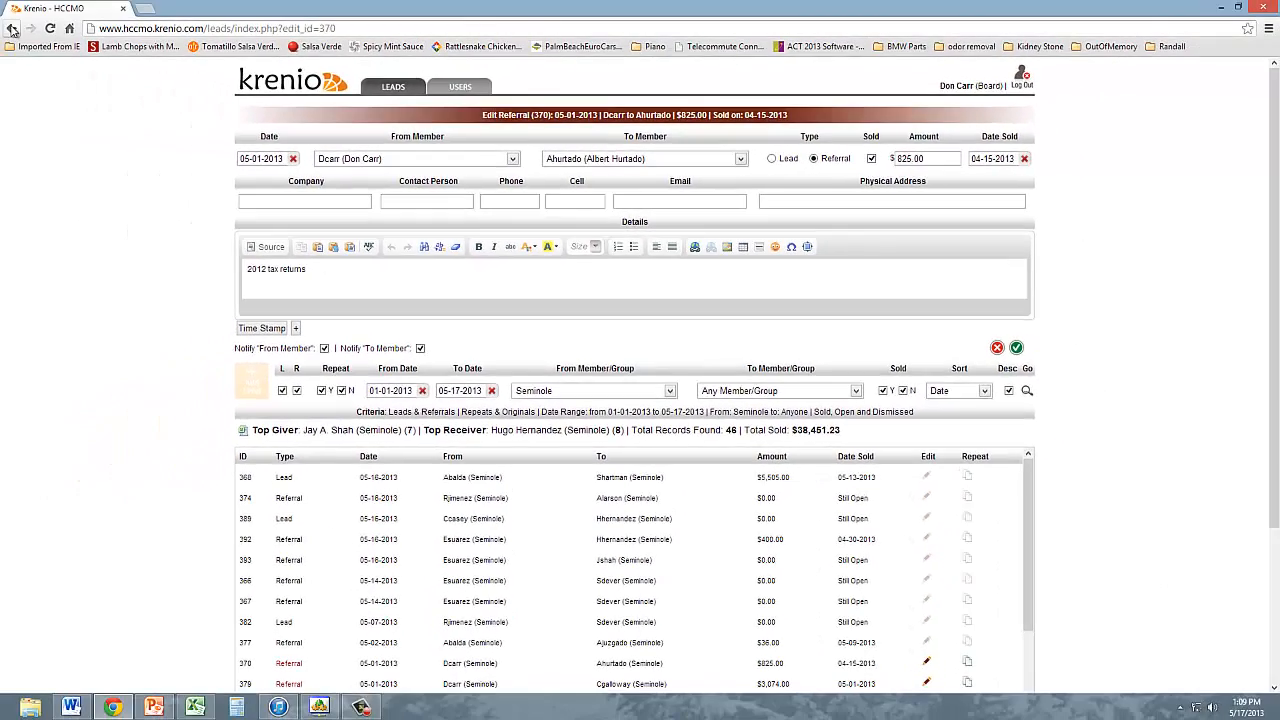
{"action": "left_click", "coordinate": [11, 28]}
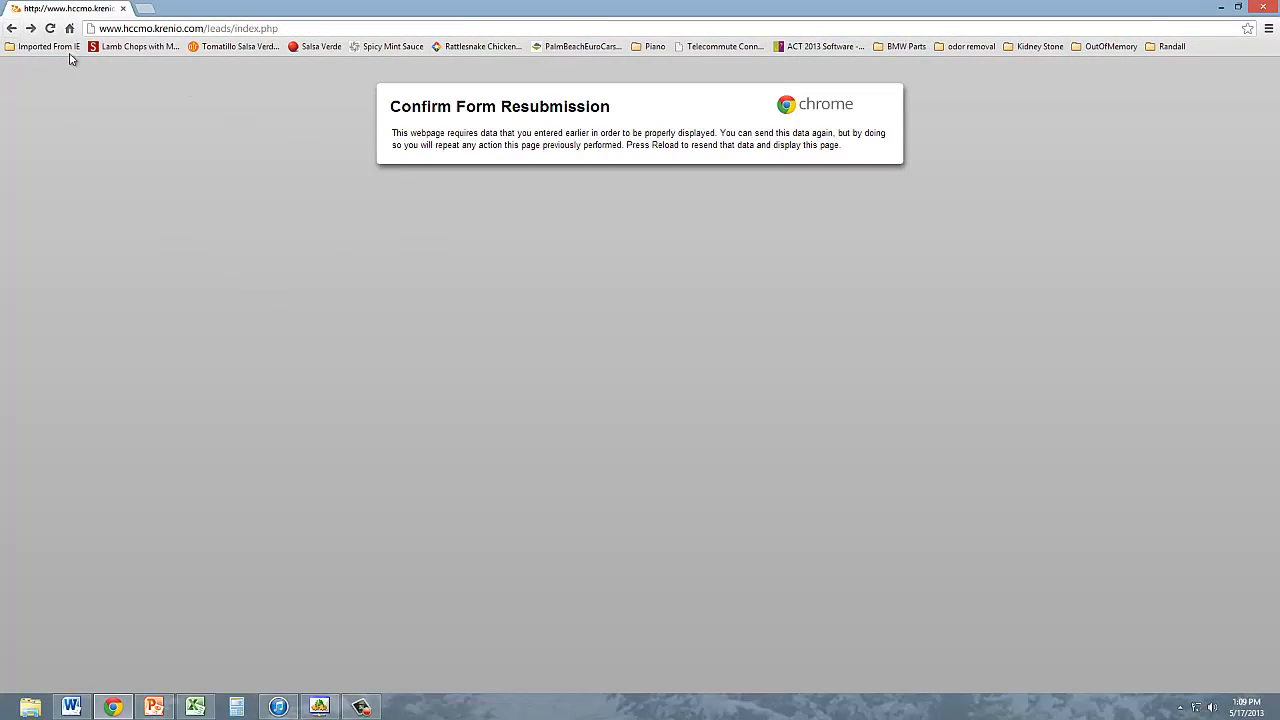
{"action": "left_click", "coordinate": [30, 28]}
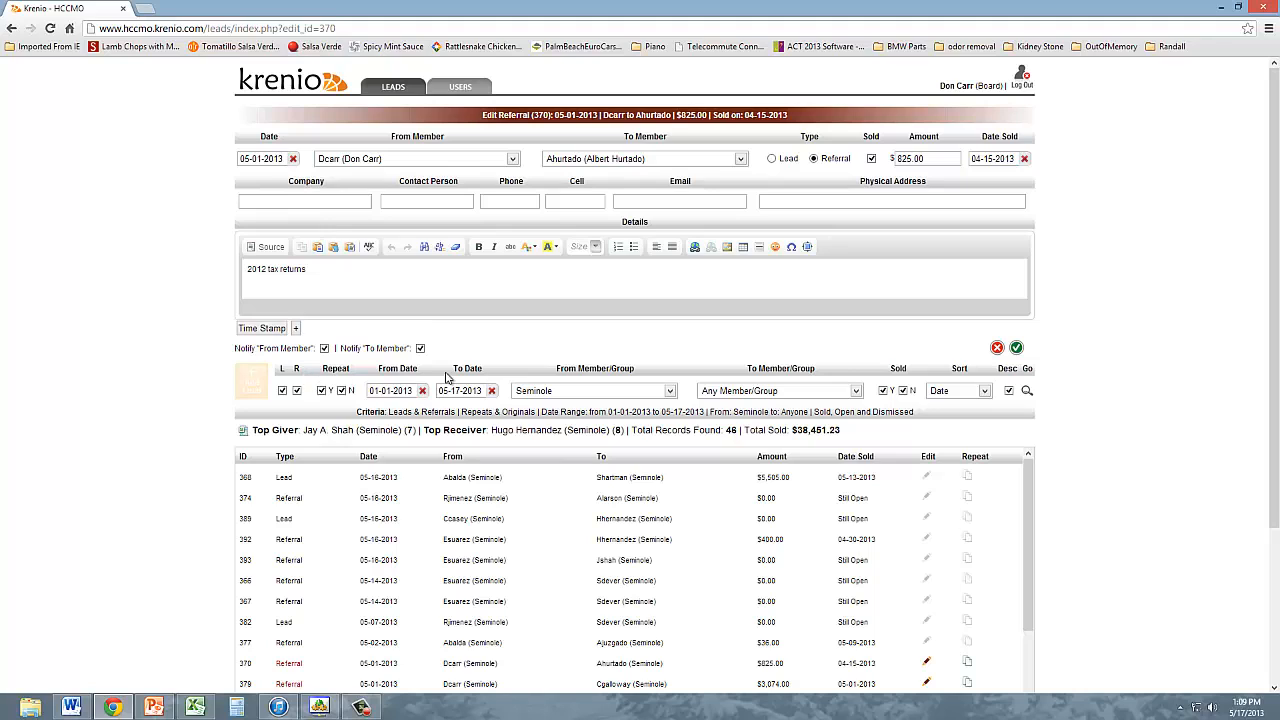
{"action": "left_click", "coordinate": [11, 31]}
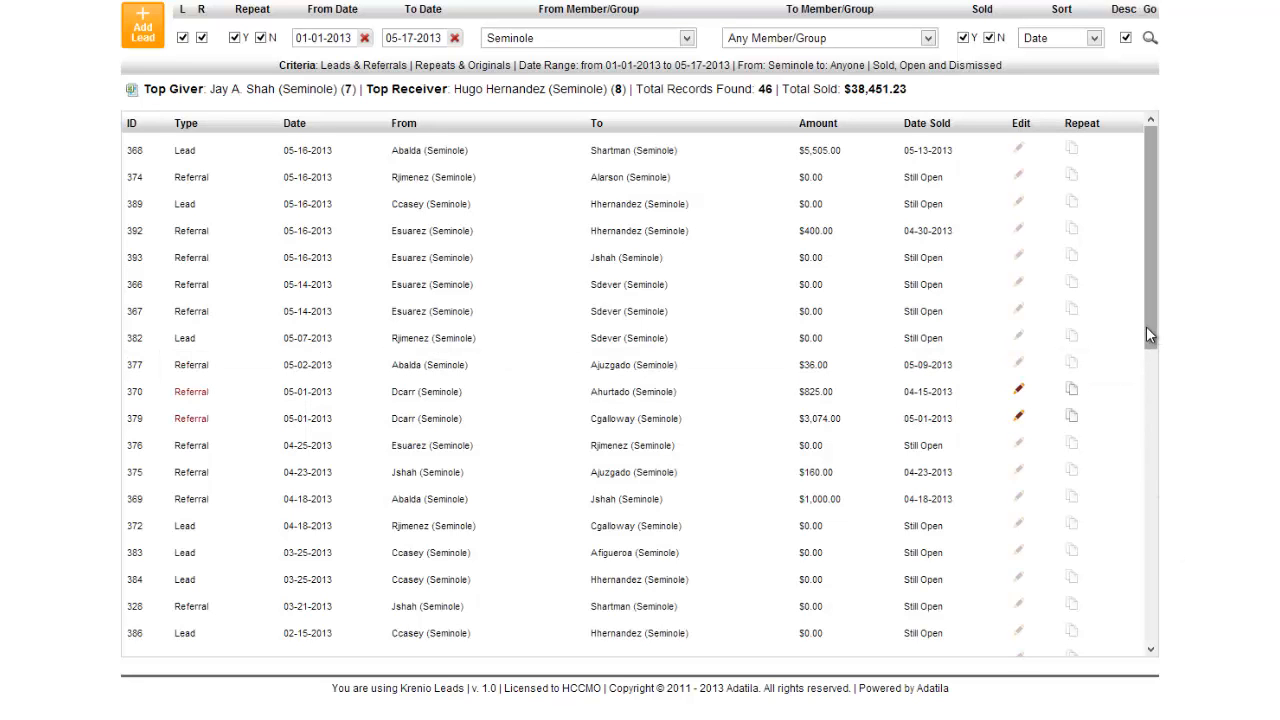
- Set To Member/Group to the intended Seminole member and apply, leaving two 02-07-2013 referrals
{"action": "left_click_drag", "start_coordinate": [1149, 336], "coordinate": [1151, 467]}
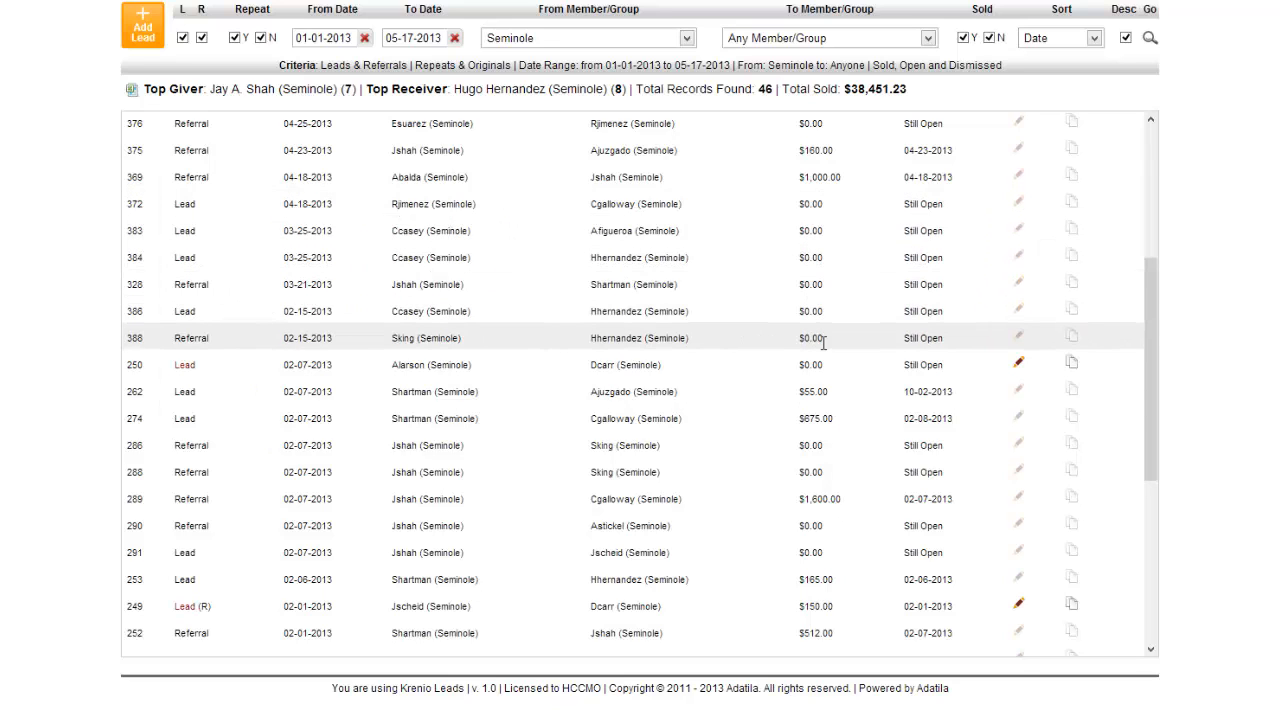
{"action": "left_click", "coordinate": [928, 40]}
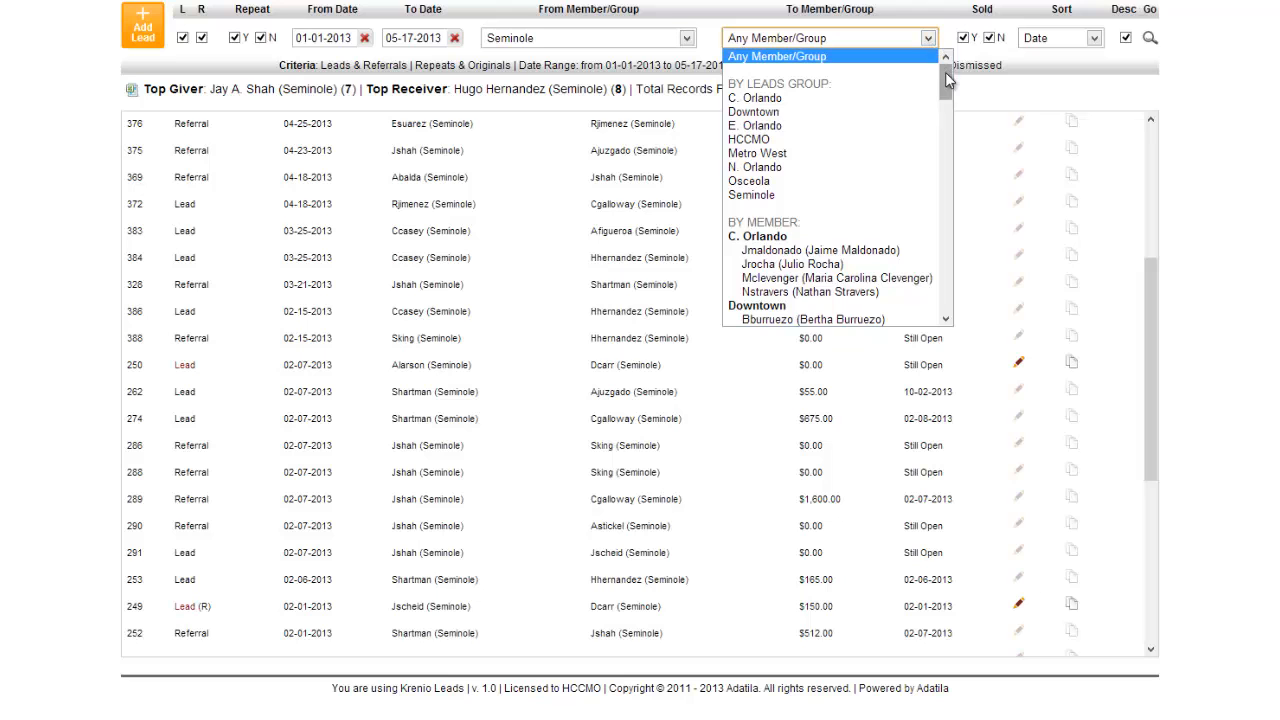
{"action": "left_click_drag", "start_coordinate": [945, 72], "coordinate": [946, 275]}
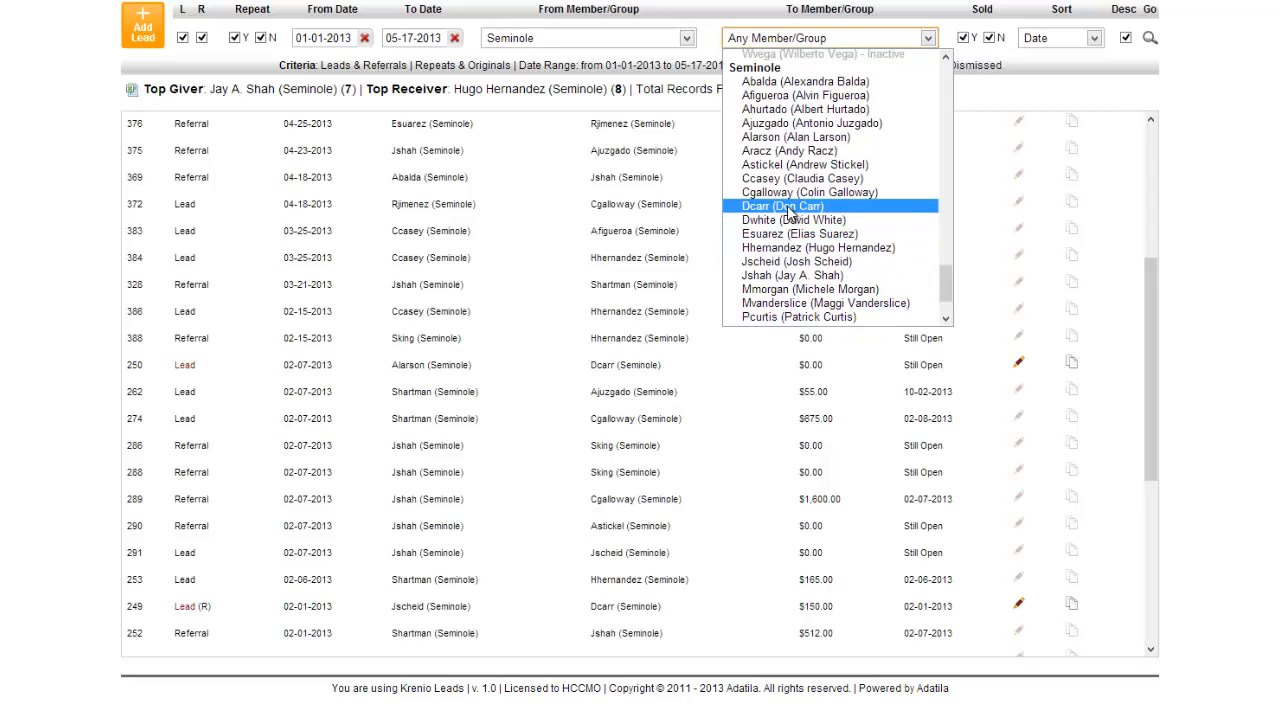
{"action": "left_click", "coordinate": [790, 192]}
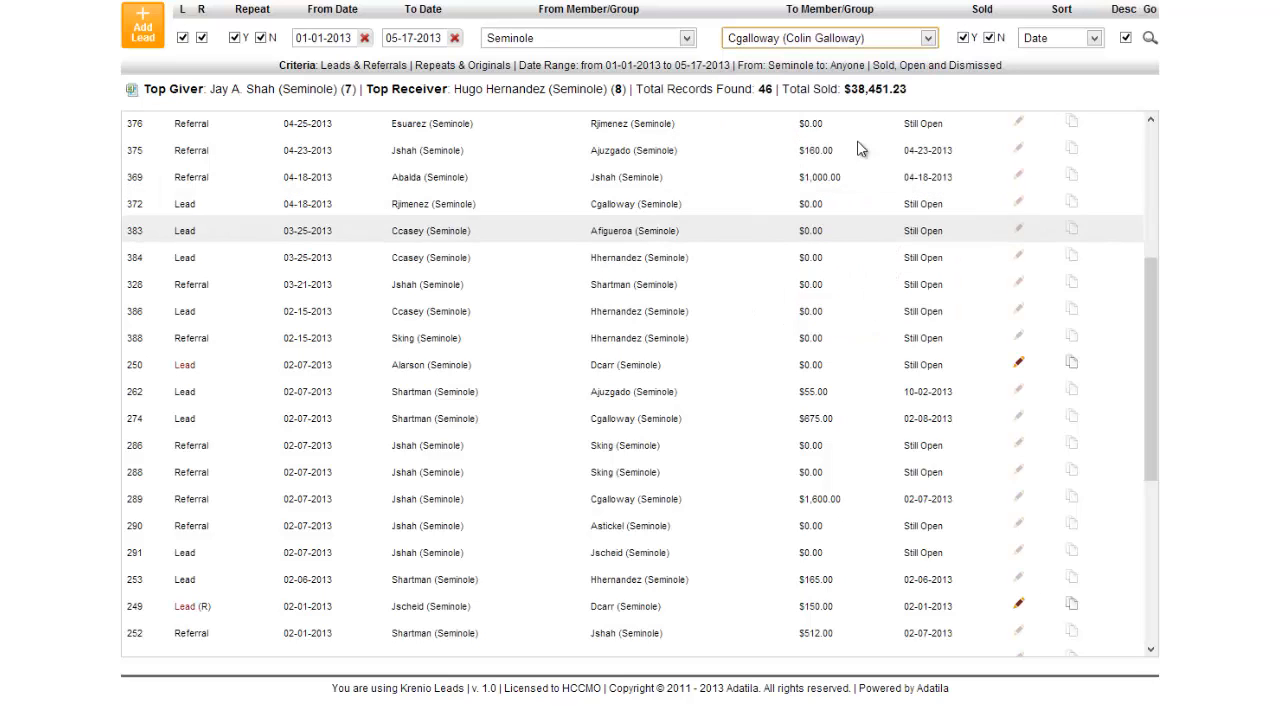
{"action": "left_click", "coordinate": [928, 39]}
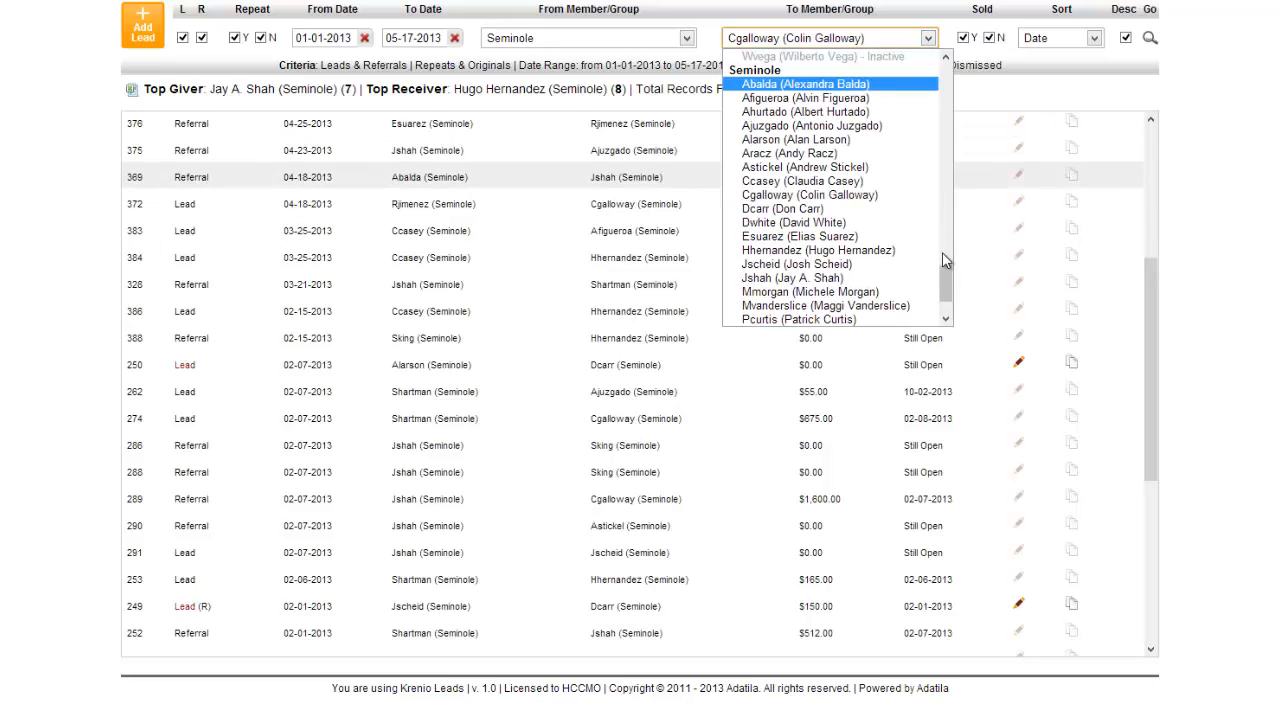
{"action": "left_click_drag", "start_coordinate": [948, 296], "coordinate": [948, 318]}
{"action": "left_click", "coordinate": [805, 326]}
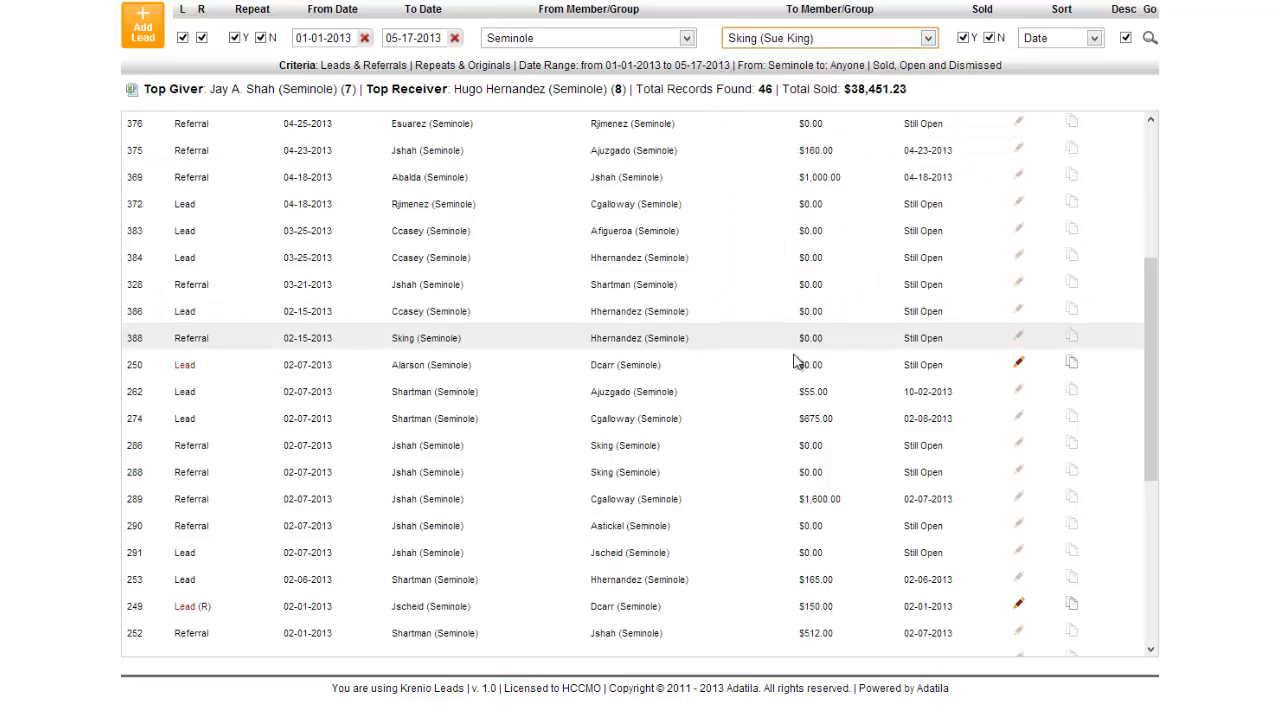
{"action": "left_click", "coordinate": [1150, 38]}
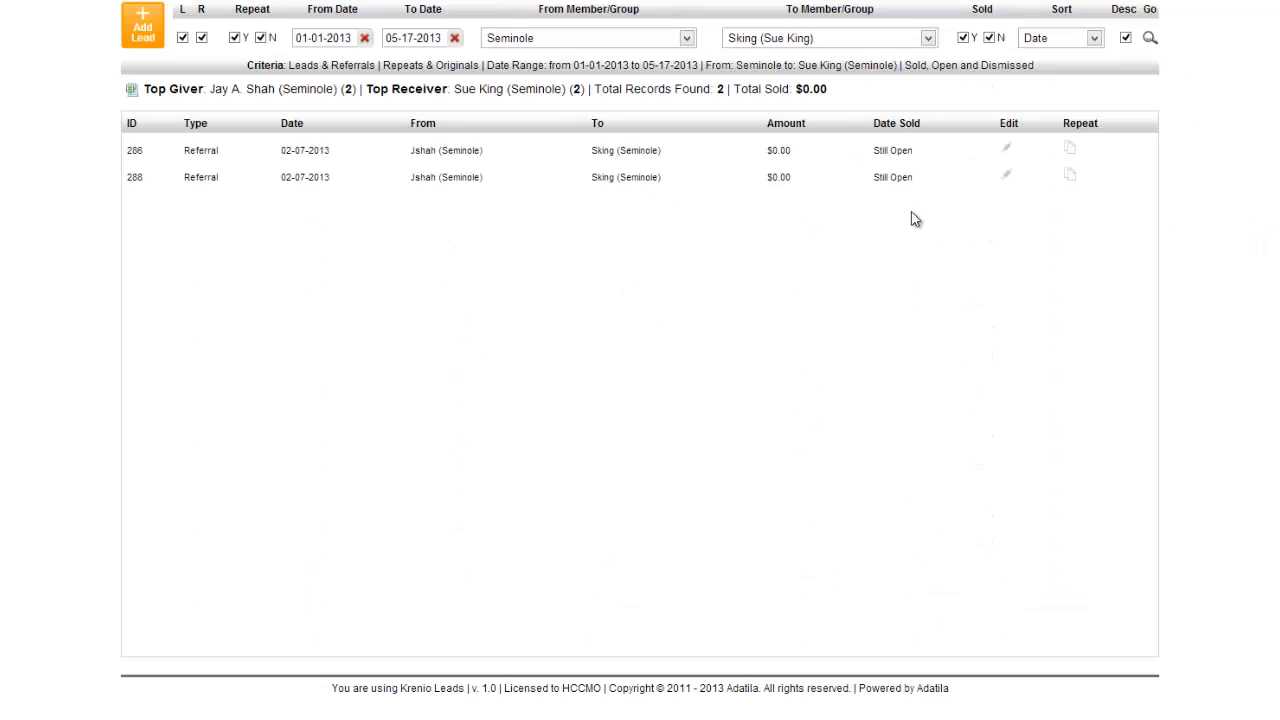